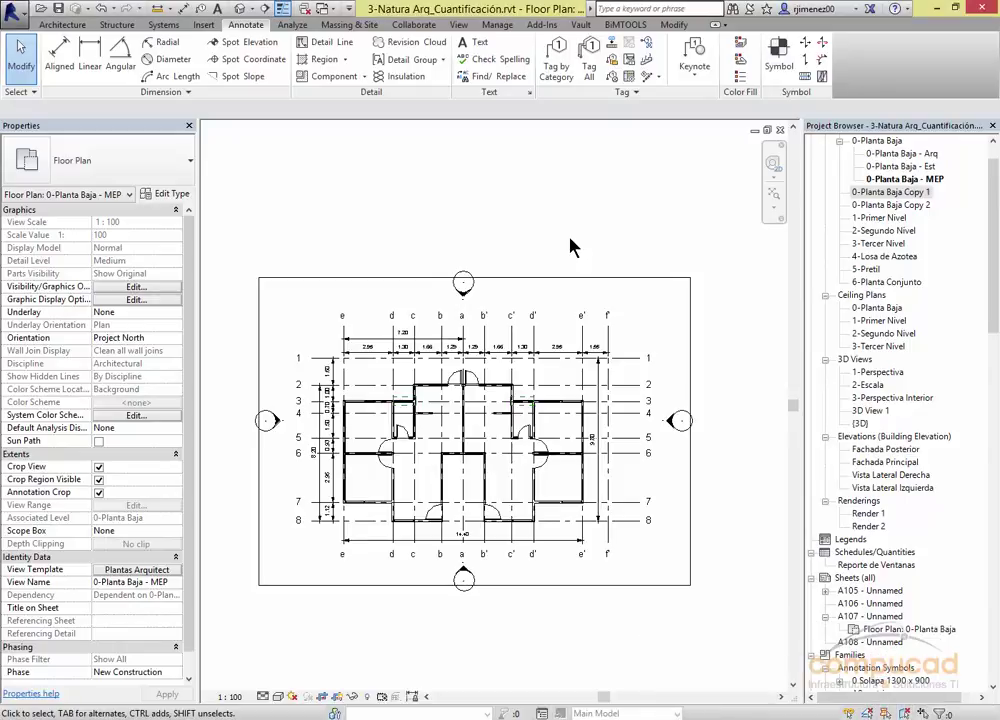
# - Open sheet A107 and select its 0 Solapa 1300 x 900 title block on the title strip
pyautogui.scroll(-2, 573, 247)
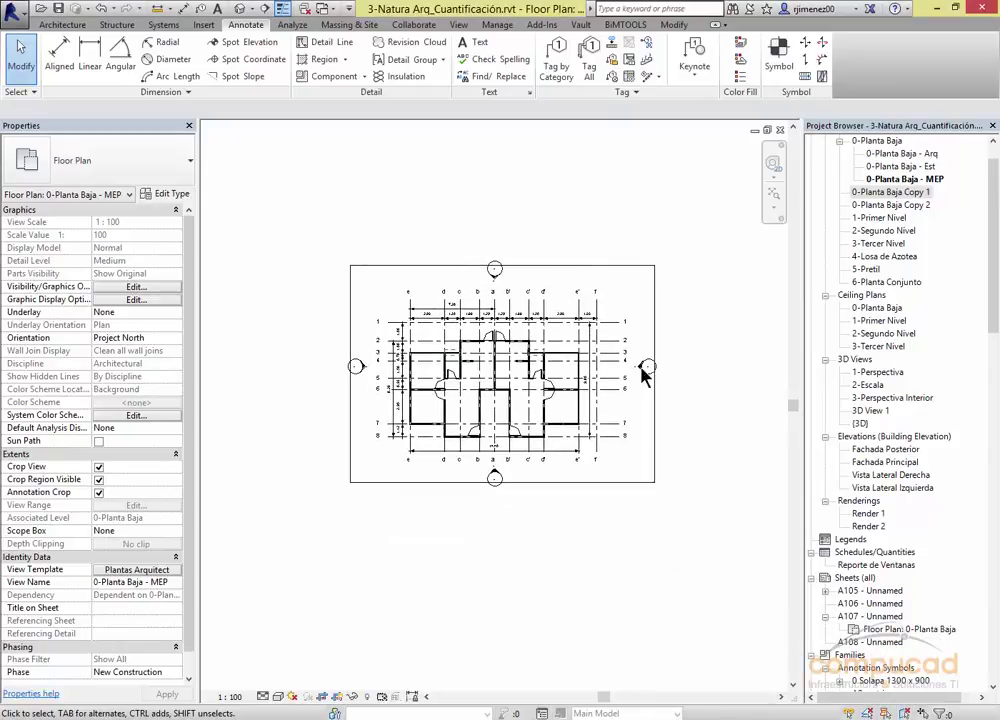
pyautogui.doubleClick(880, 640)
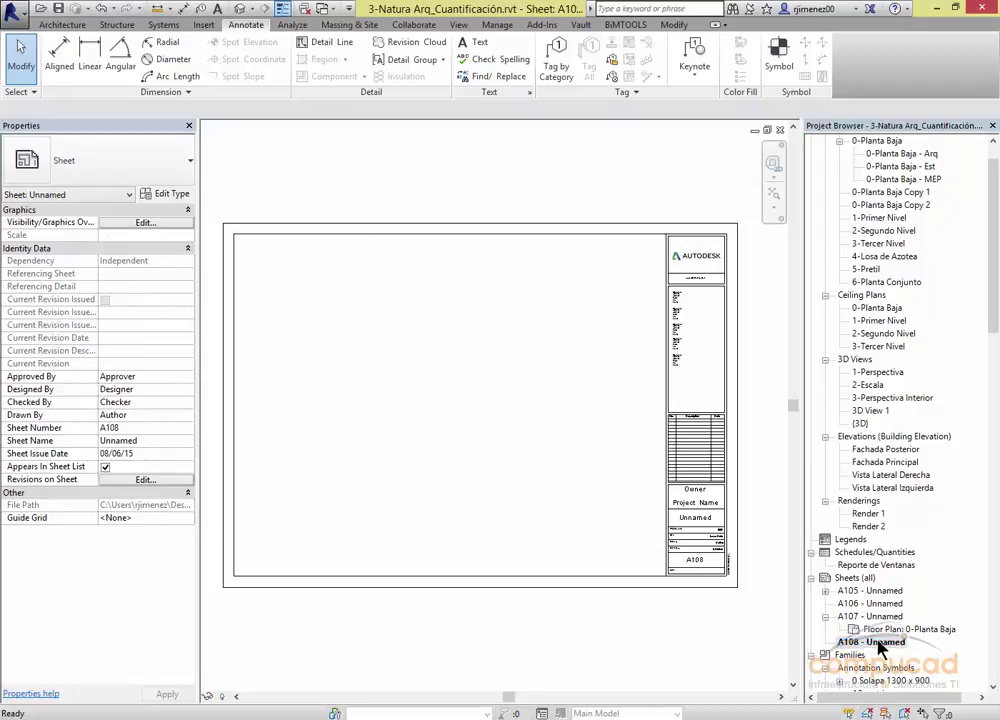
pyautogui.doubleClick(872, 616)
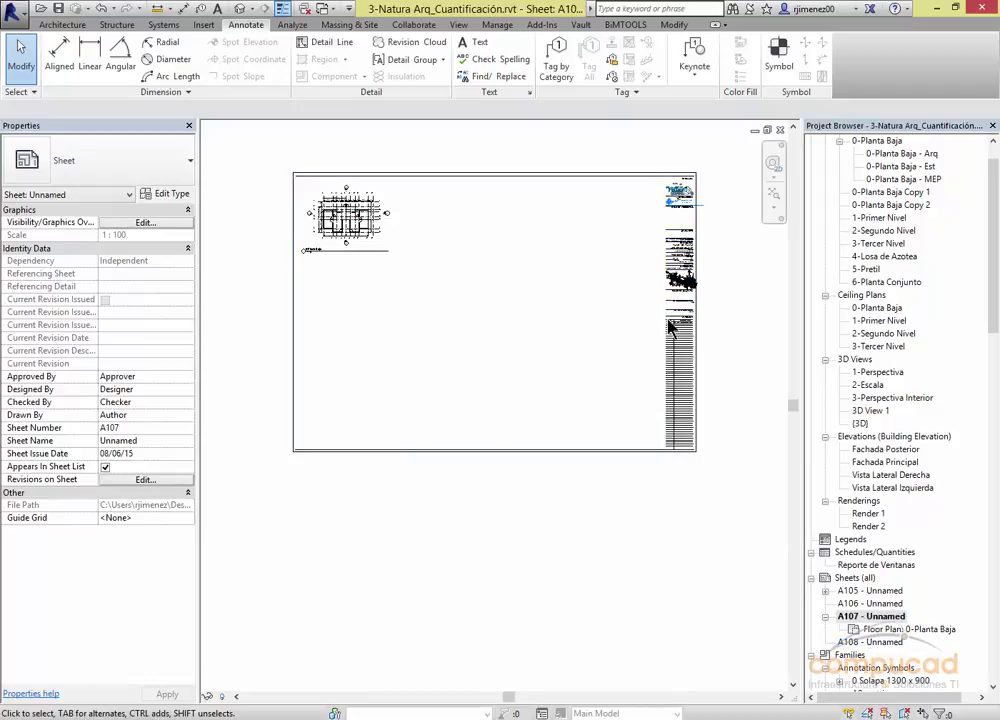
pyautogui.scroll(4, 683, 219)
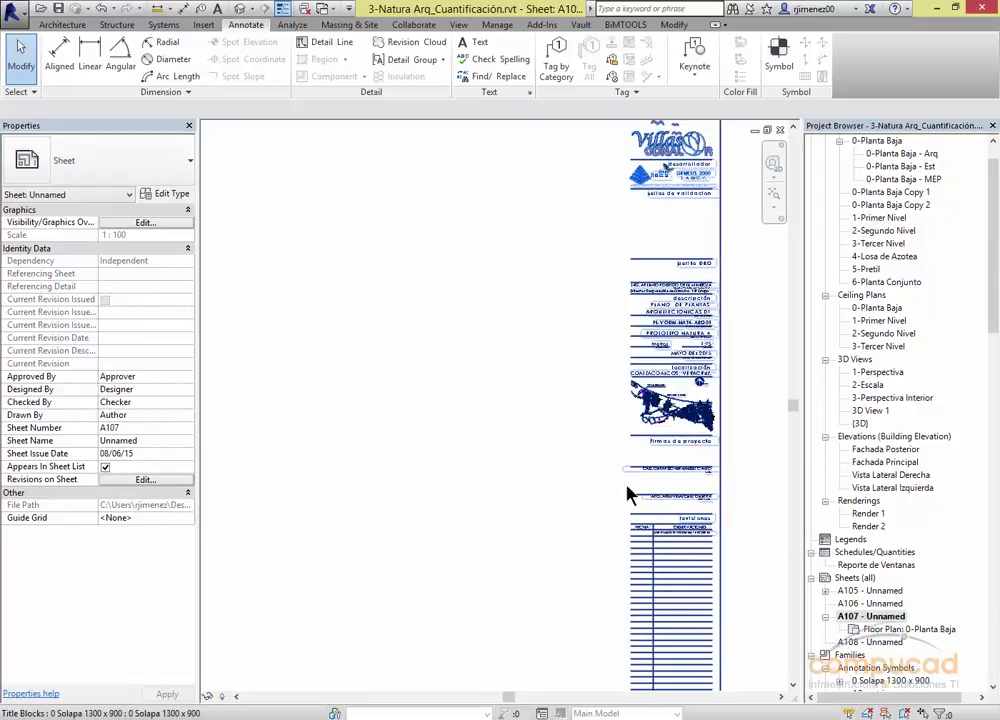
pyautogui.moveTo(628, 494); pyautogui.dragTo(579, 408, button='middle')
pyautogui.click(632, 252)
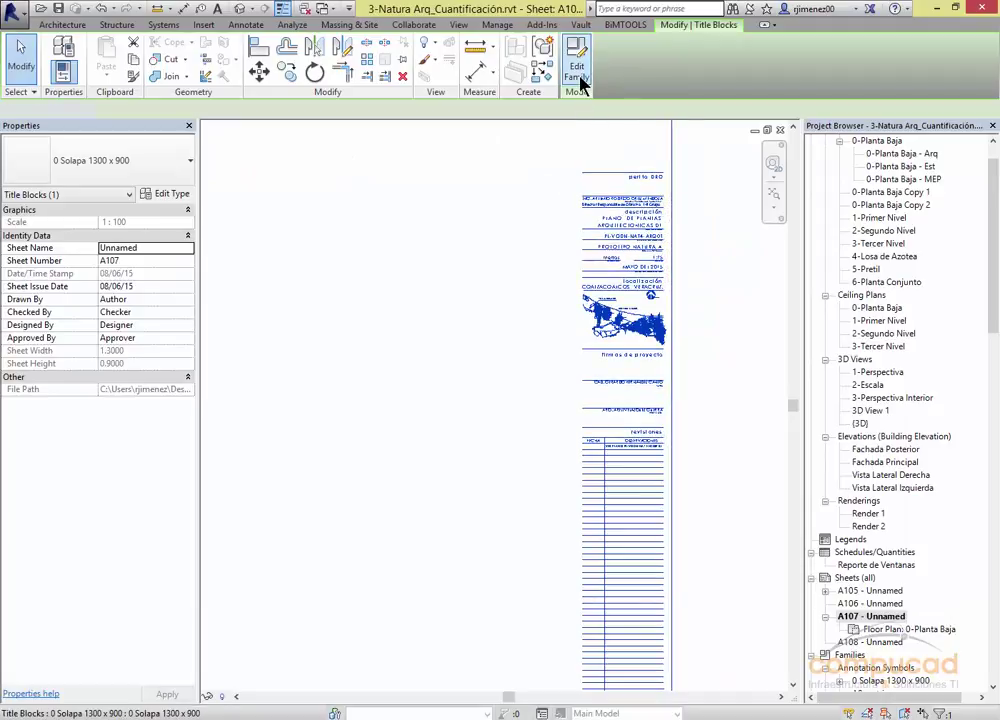
# - Open the 0 Solapa 1300 x 900 title block family for editing and frame it
pyautogui.click(577, 80)
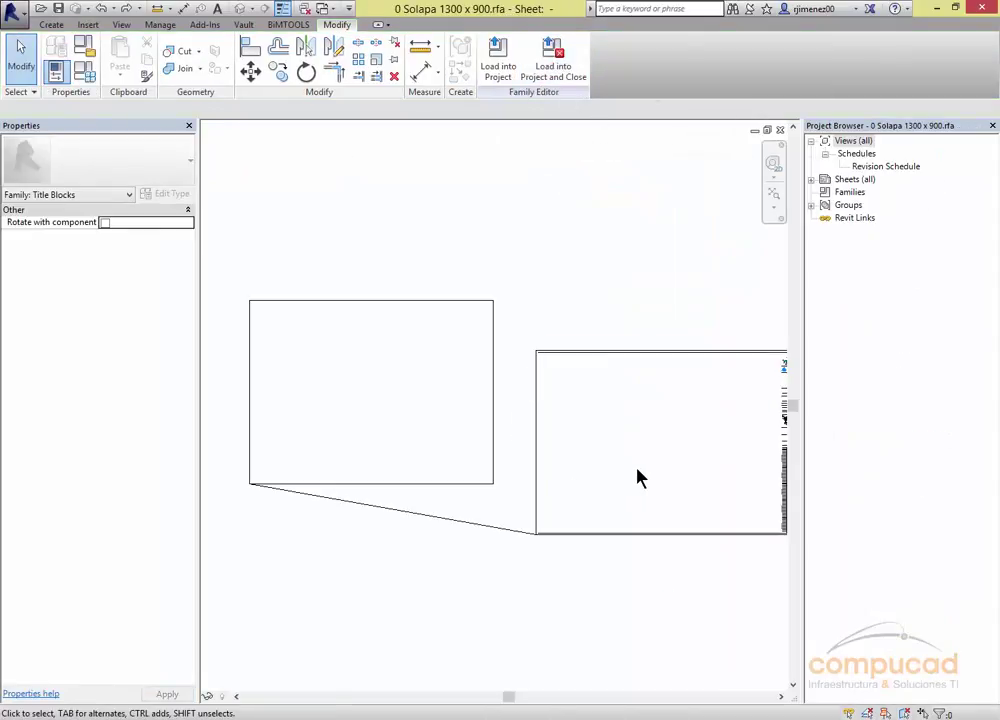
pyautogui.moveTo(638, 475); pyautogui.dragTo(400, 440, button='middle')
pyautogui.scroll(1, 325, 470)
pyautogui.moveTo(487, 546); pyautogui.dragTo(518, 554, button='middle')
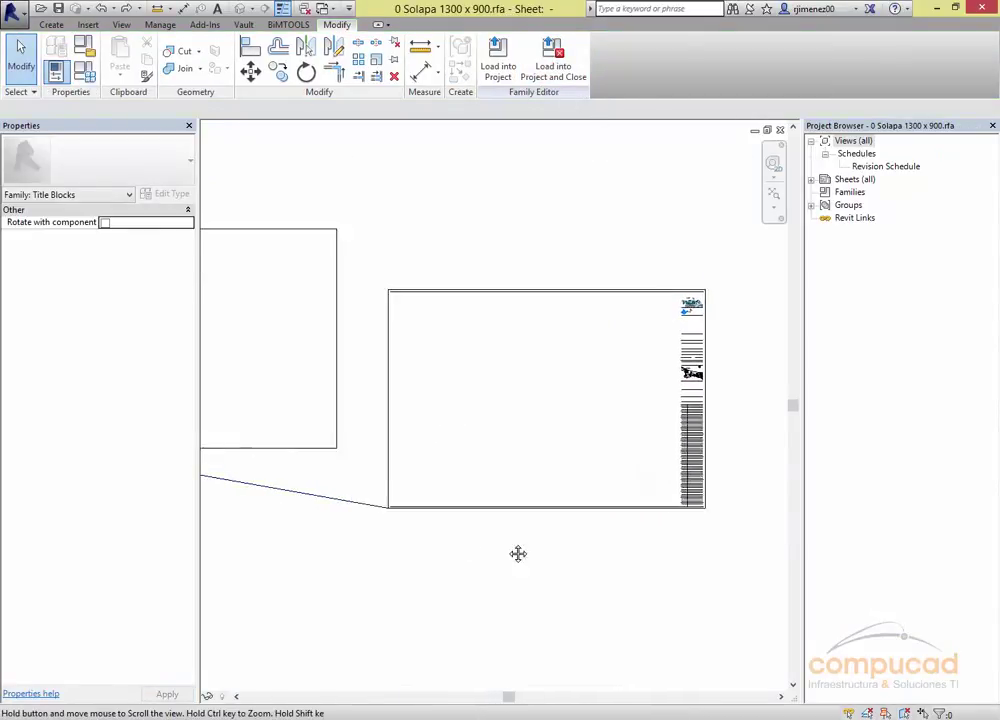
pyautogui.scroll(-2, 509, 520)
# - Move the imported DWG so its corner meets the border rectangle's corner, then delete the slanted line
pyautogui.moveTo(458, 346); pyautogui.dragTo(716, 568)
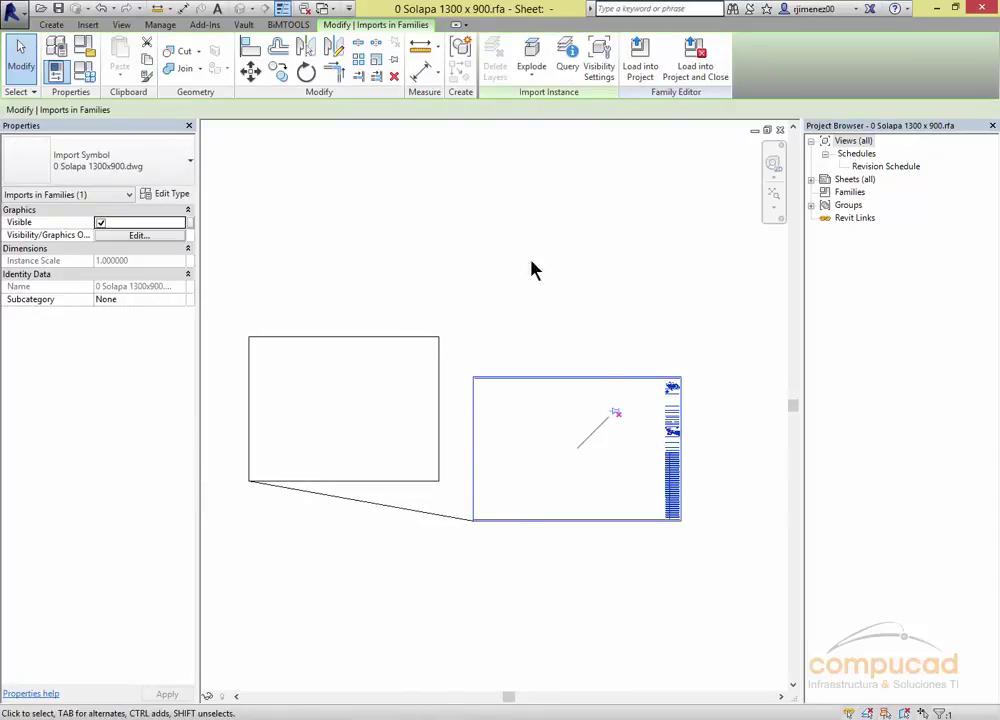
pyautogui.click(250, 78)
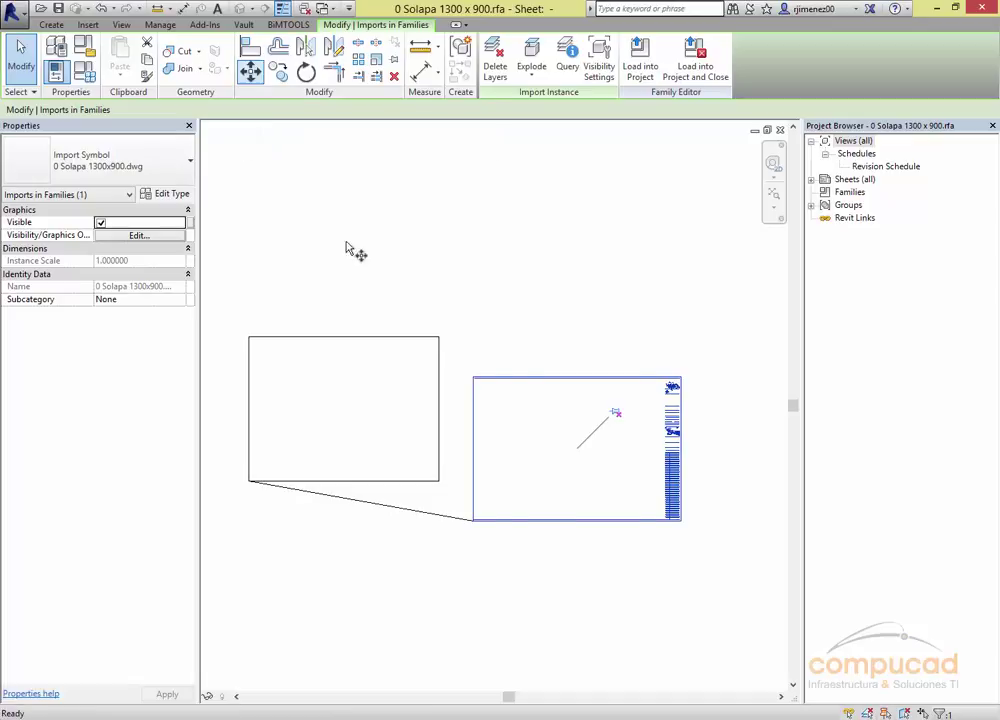
pyautogui.click(472, 521)
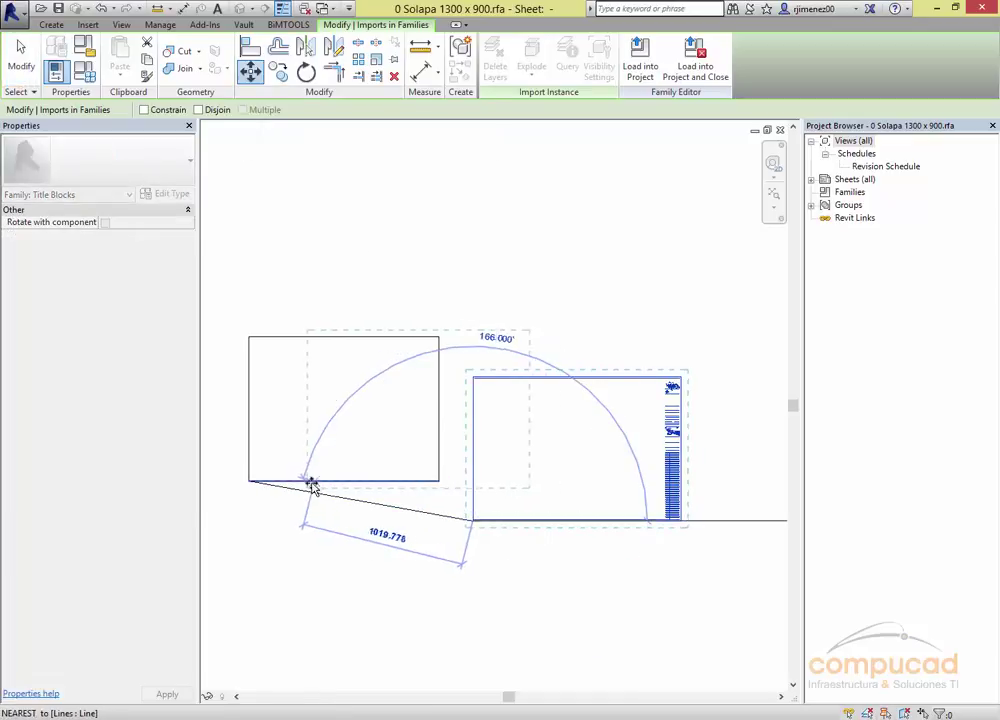
pyautogui.click(251, 481)
pyautogui.press('Escape')
pyautogui.click(418, 514)
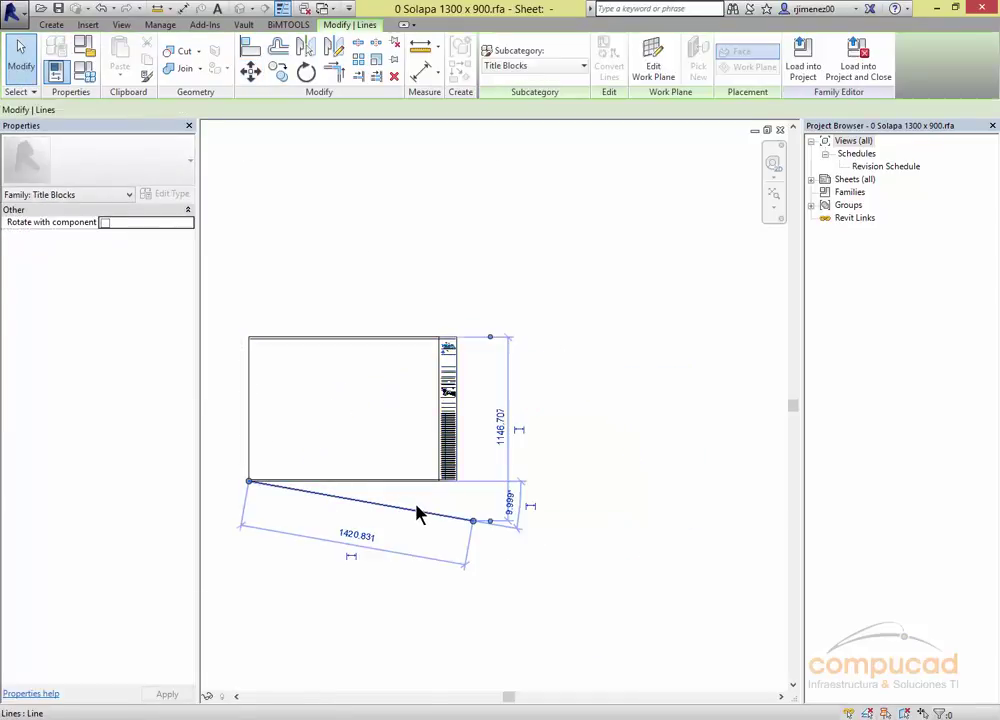
pyautogui.press('Delete')
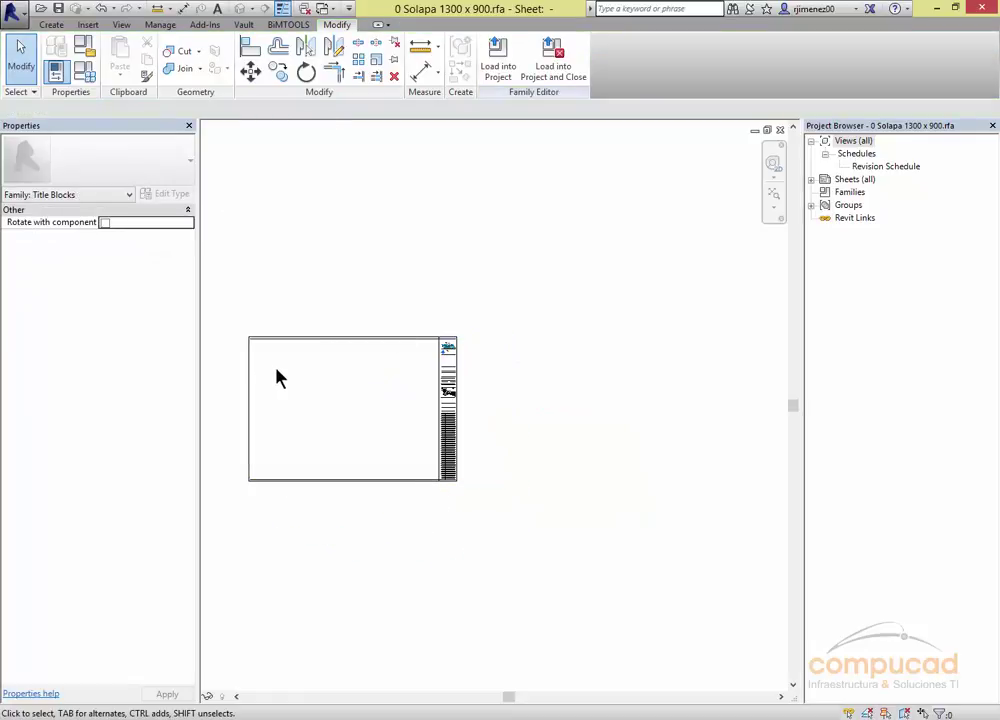
# - Change the right border line's 1188 dimension to 1300 so the border encloses the DWG strip
pyautogui.scroll(2, 326, 390)
pyautogui.scroll(1, 362, 425)
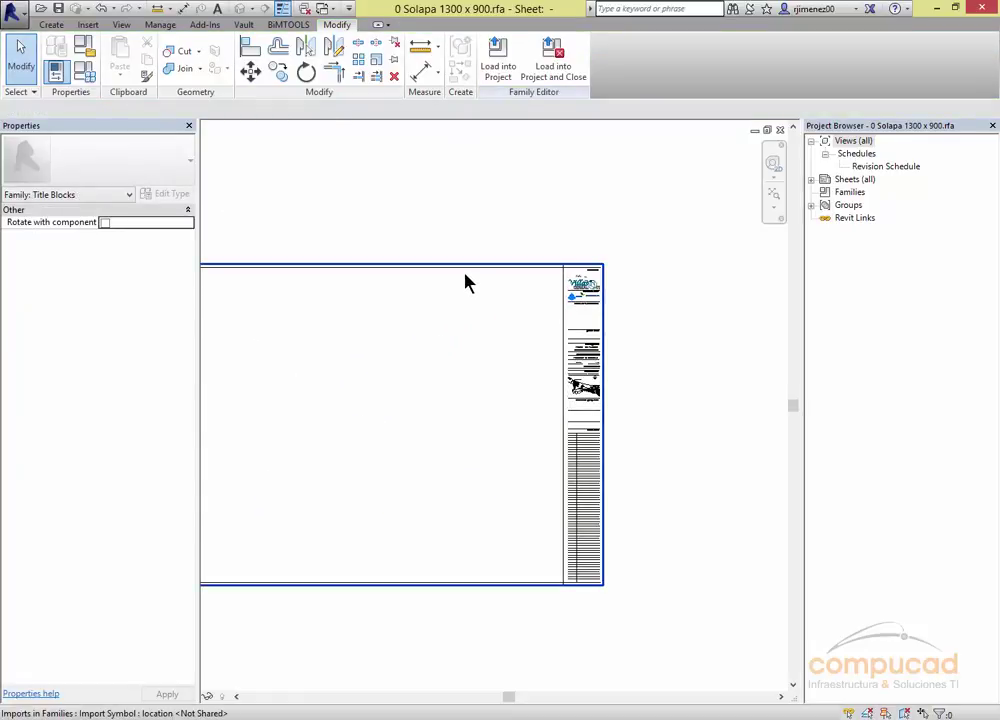
pyautogui.press('Tab')
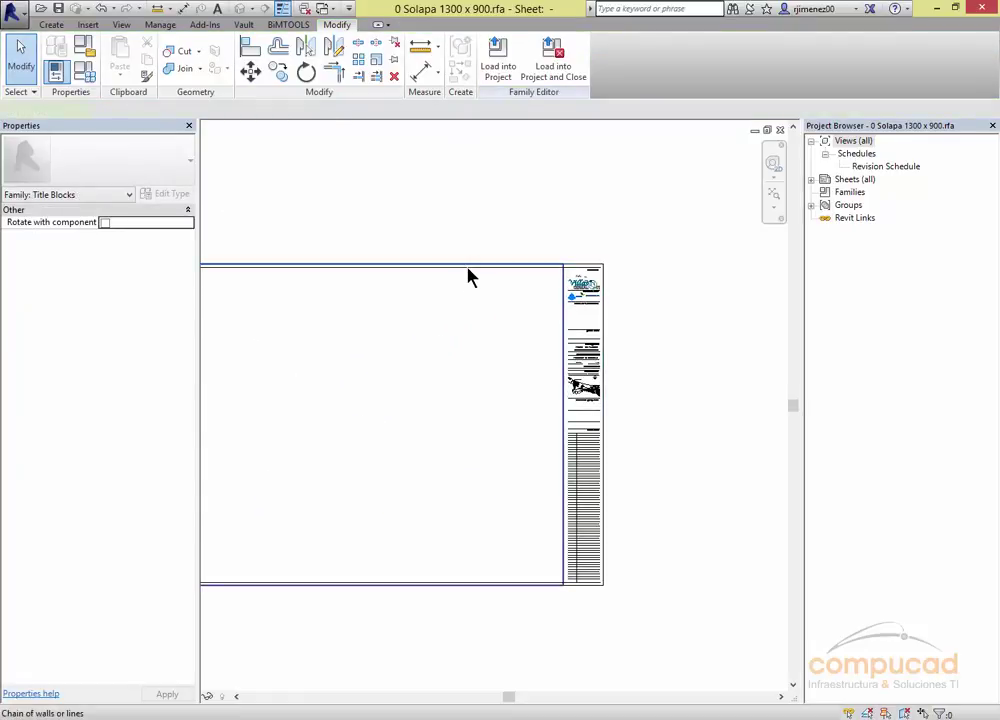
pyautogui.click(470, 277)
pyautogui.moveTo(462, 319); pyautogui.dragTo(610, 328, button='middle')
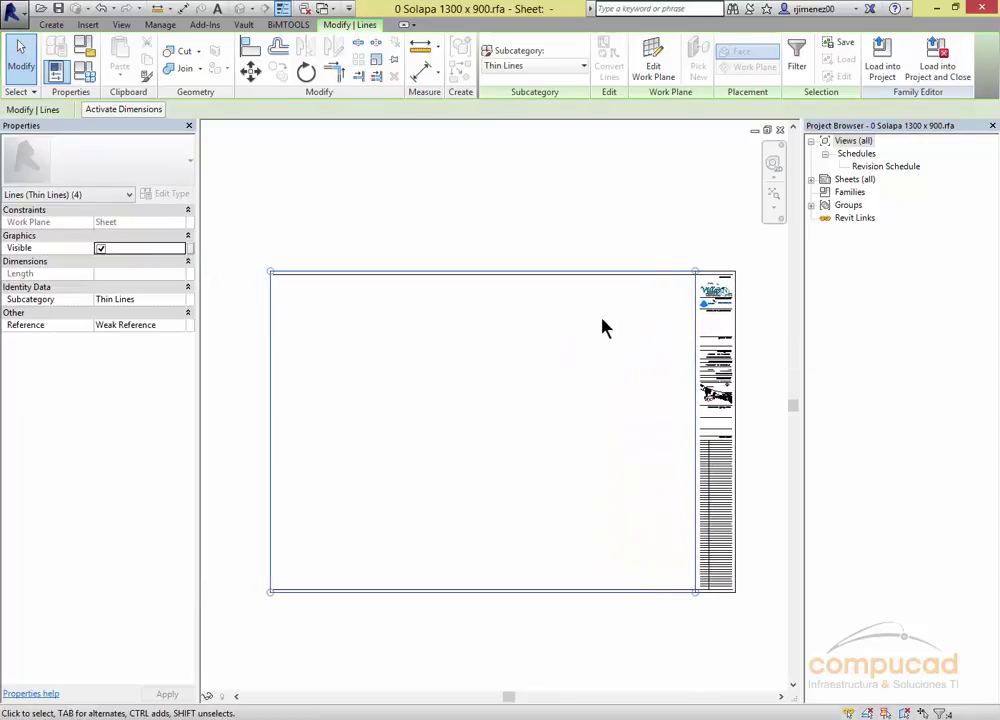
pyautogui.click(558, 350)
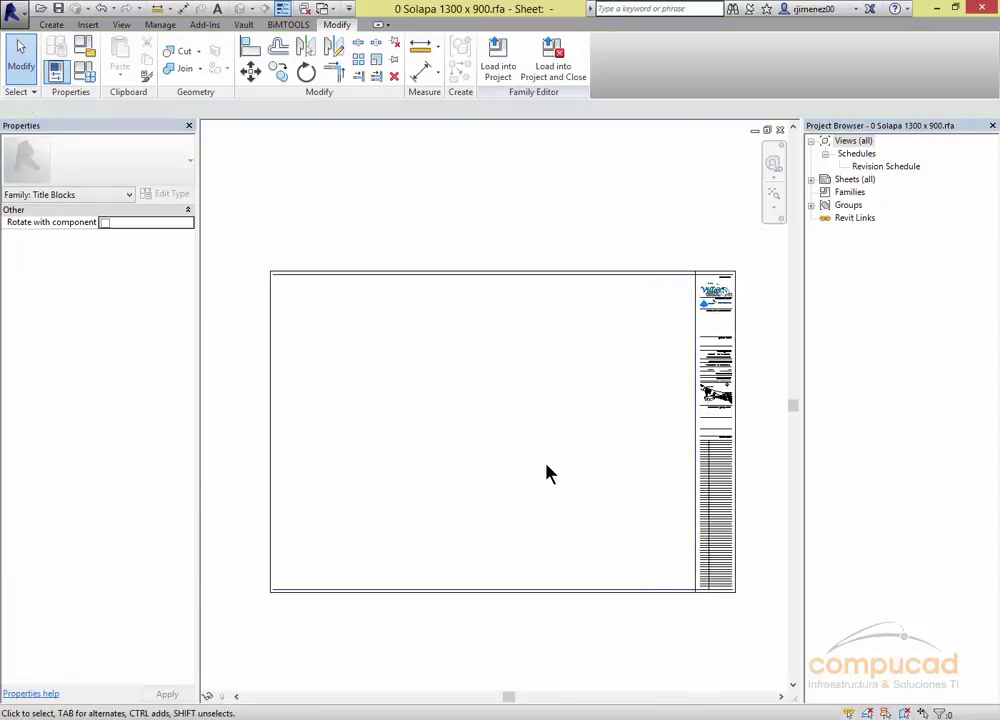
pyautogui.click(696, 410)
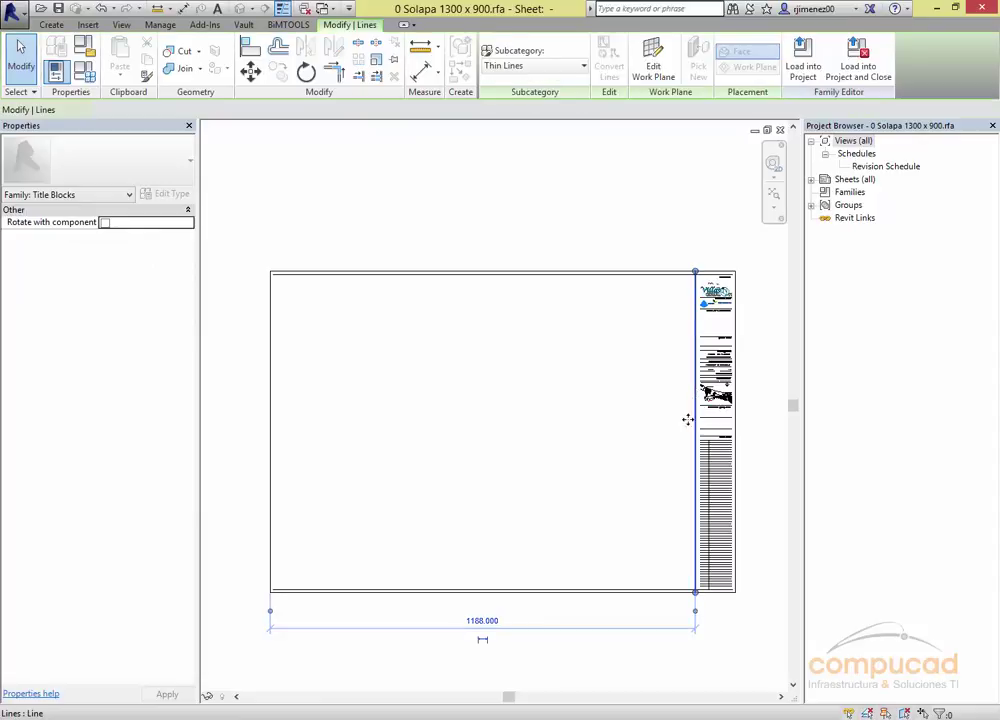
pyautogui.click(497, 623)
pyautogui.write('1300')
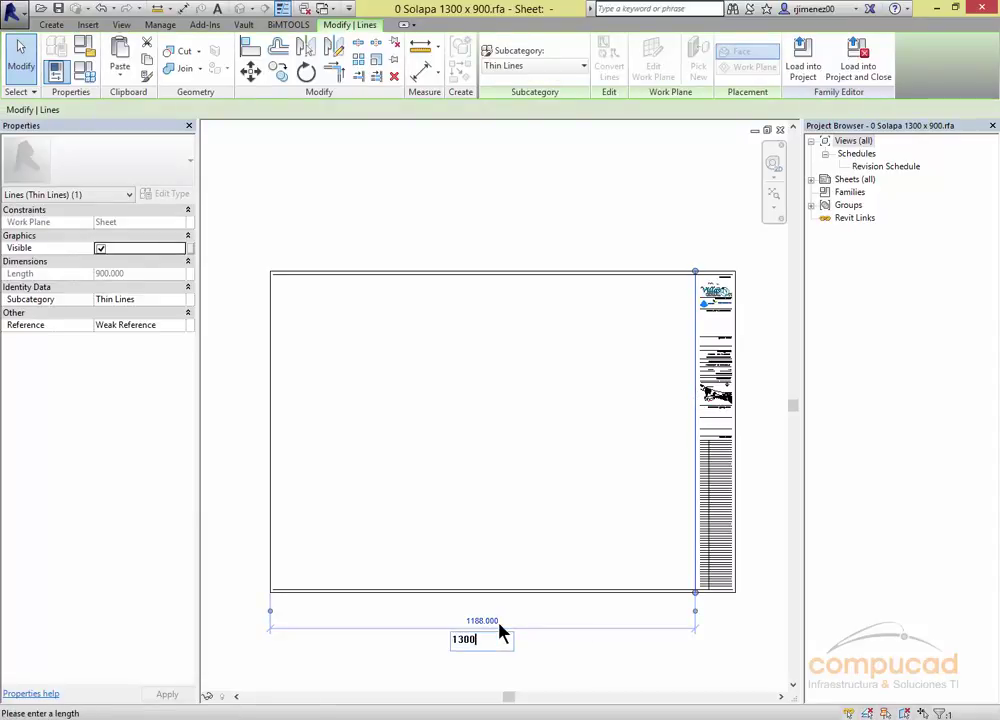
pyautogui.press('Return')
pyautogui.click(605, 646)
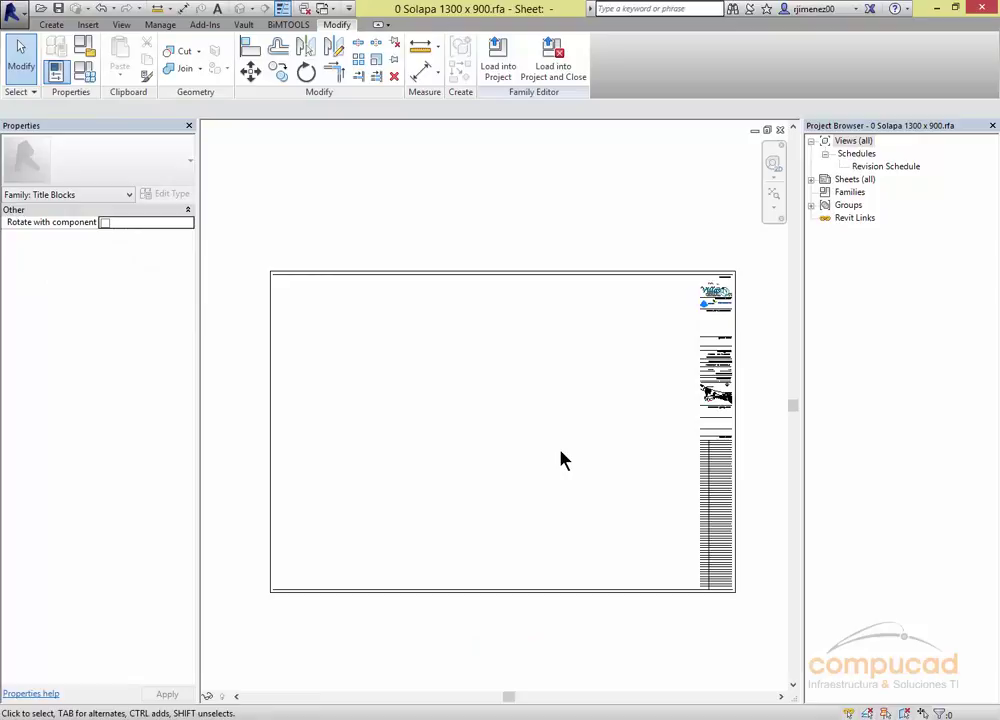
pyautogui.moveTo(613, 445)
pyautogui.mouseDown(button='middle')
pyautogui.moveTo(458, 341)
pyautogui.moveTo(469, 362)
pyautogui.mouseUp(button='middle')
# - Zoom to the signature area, select the imported DWG strip and open its Explode drop-down
pyautogui.scroll(2, 577, 335)
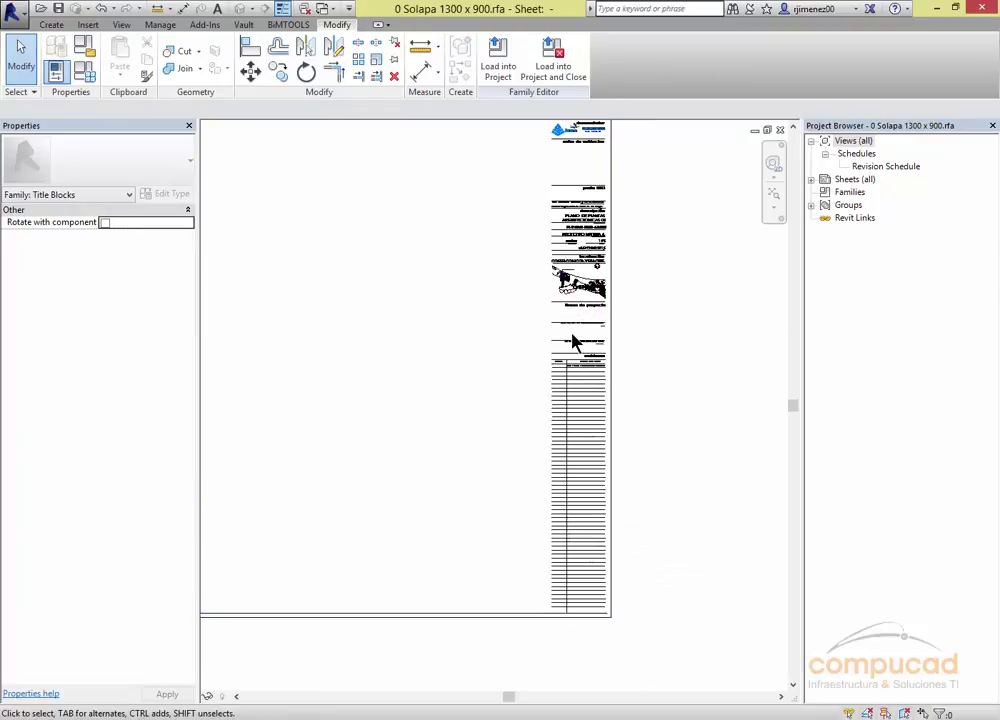
pyautogui.scroll(5, 590, 338)
pyautogui.scroll(3, 585, 305)
pyautogui.click(525, 299)
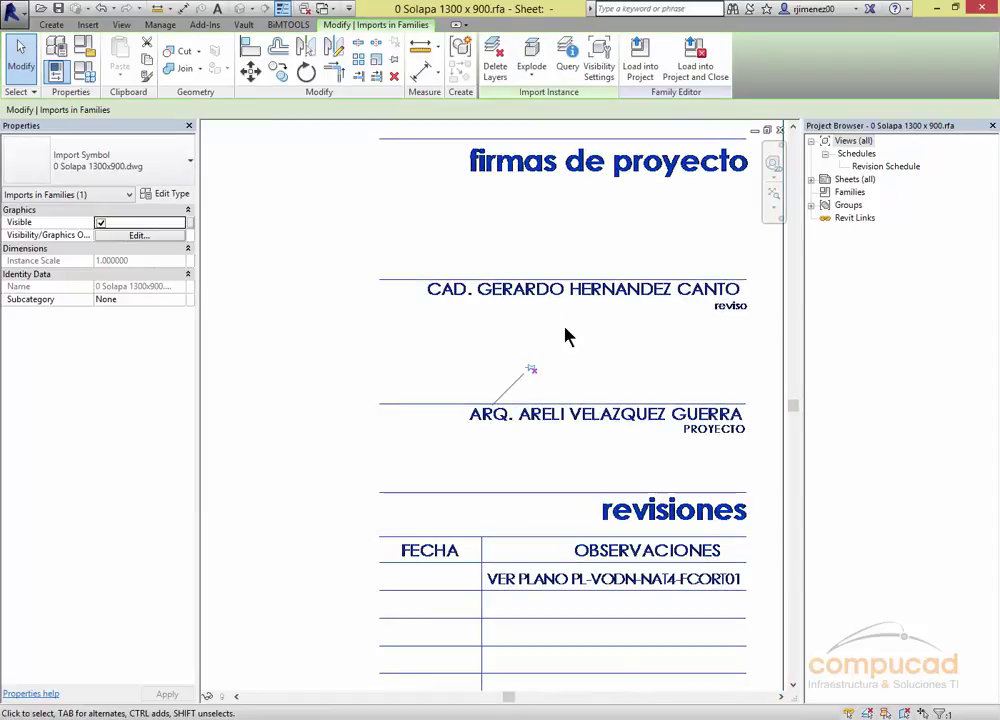
pyautogui.moveTo(565, 337); pyautogui.dragTo(465, 390, button='middle')
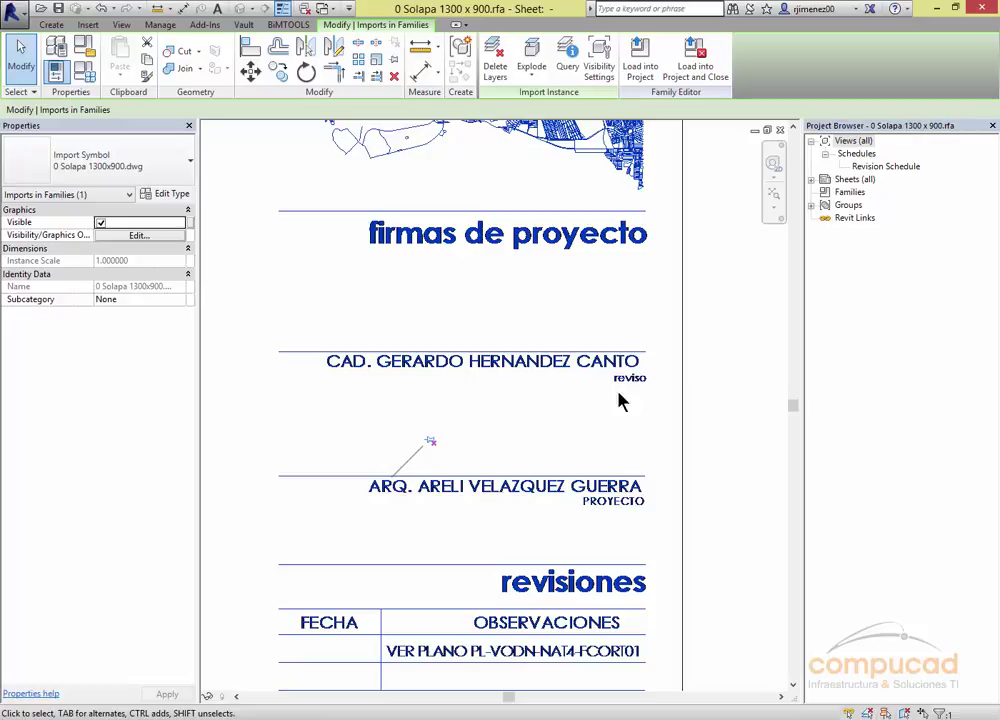
pyautogui.click(721, 398)
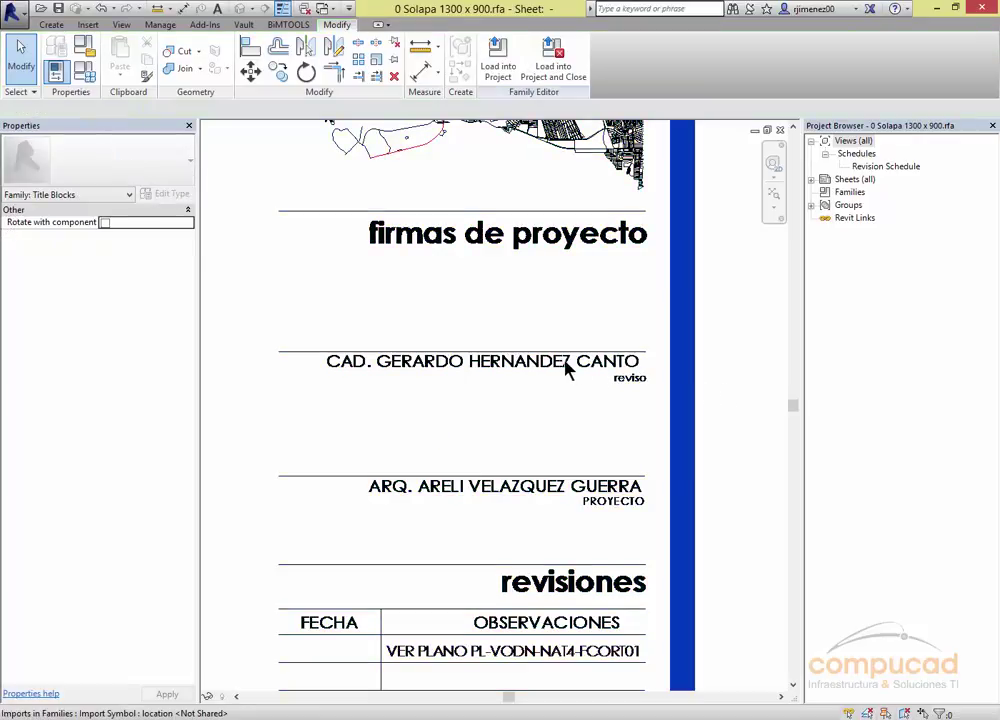
pyautogui.click(471, 385)
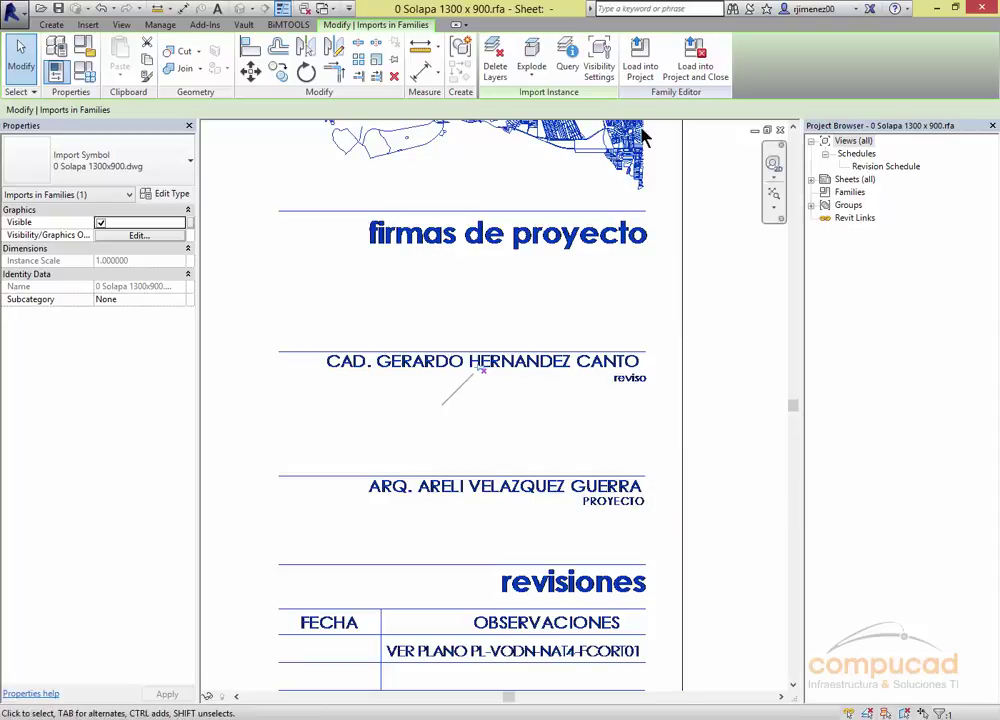
pyautogui.click(530, 78)
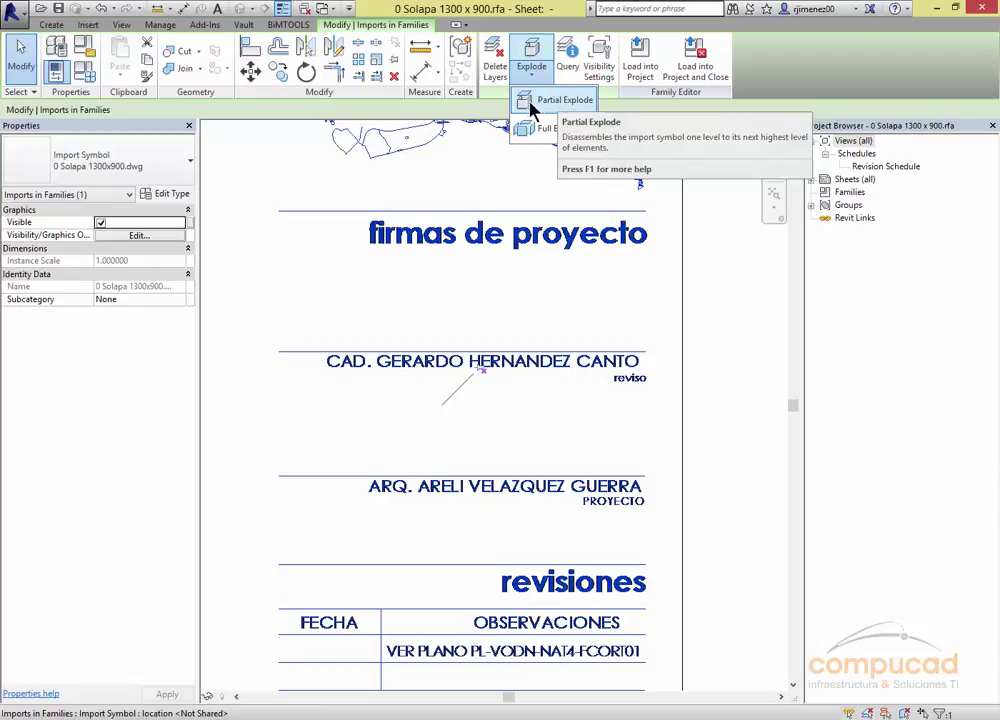
# - Try Partial Explode on the DWG twice, dismissing the 84836-element over-10,000 limit error each time
pyautogui.click(545, 101)
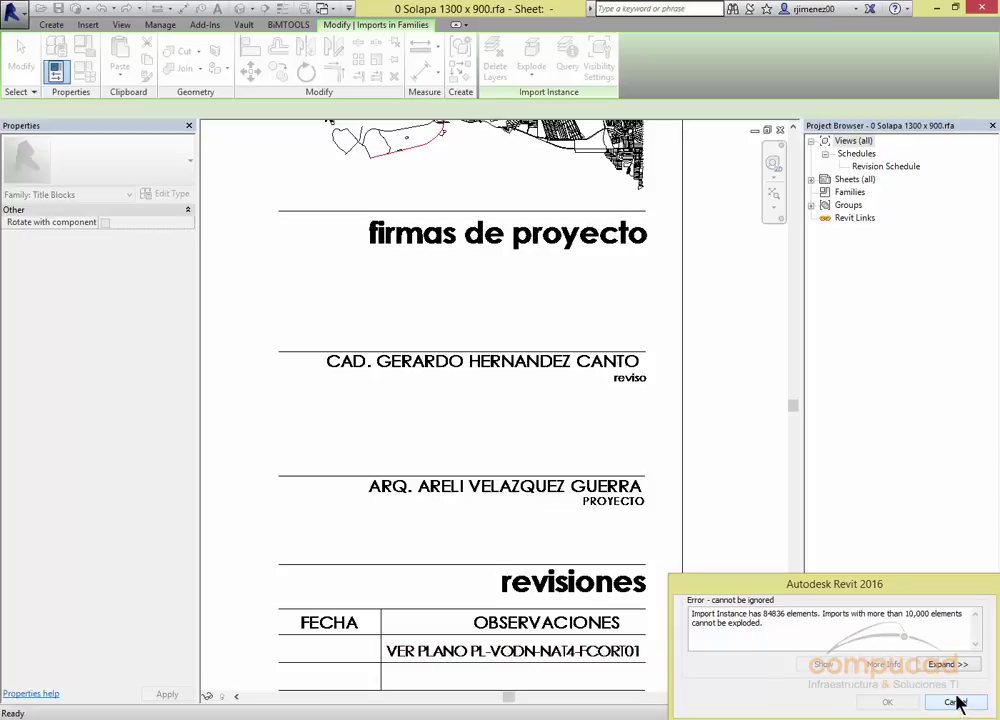
pyautogui.click(956, 703)
pyautogui.click(480, 367)
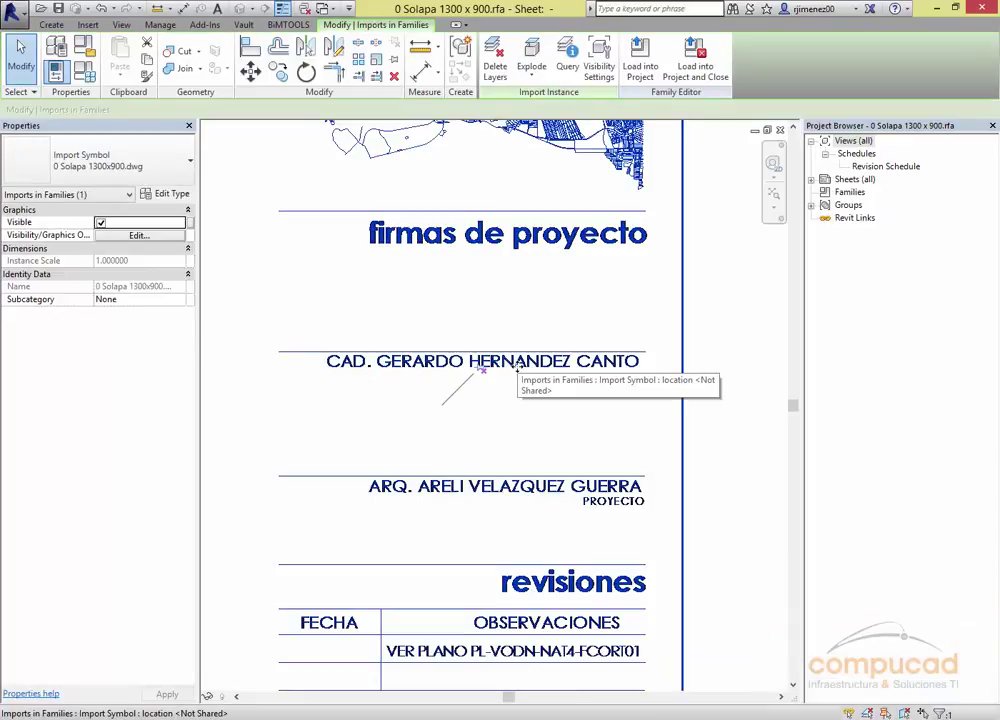
pyautogui.click(531, 62)
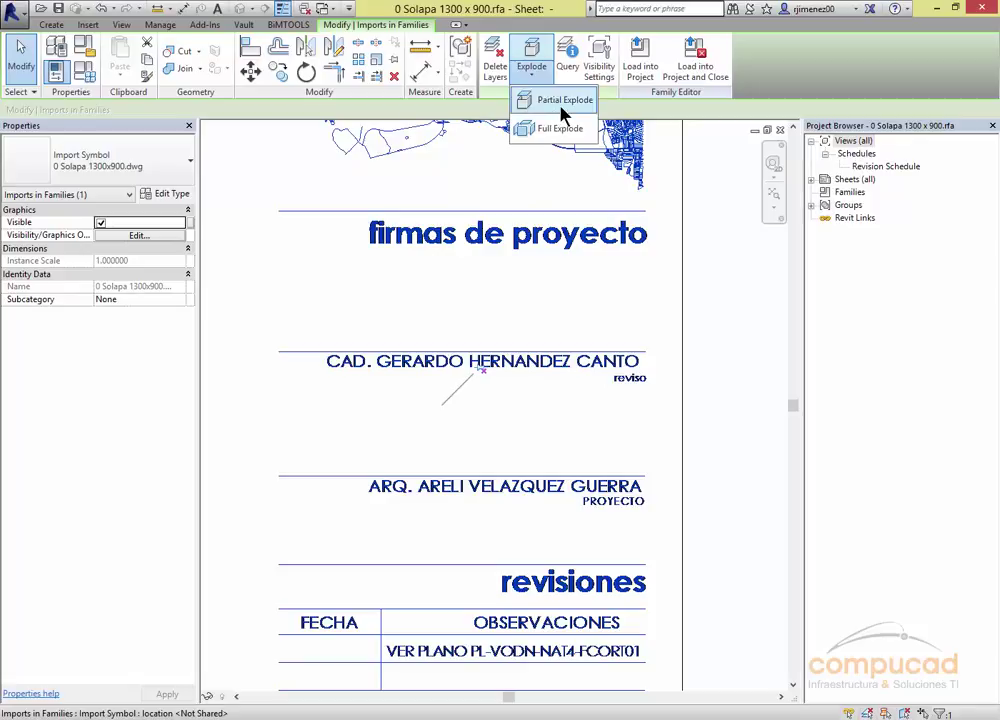
pyautogui.click(561, 105)
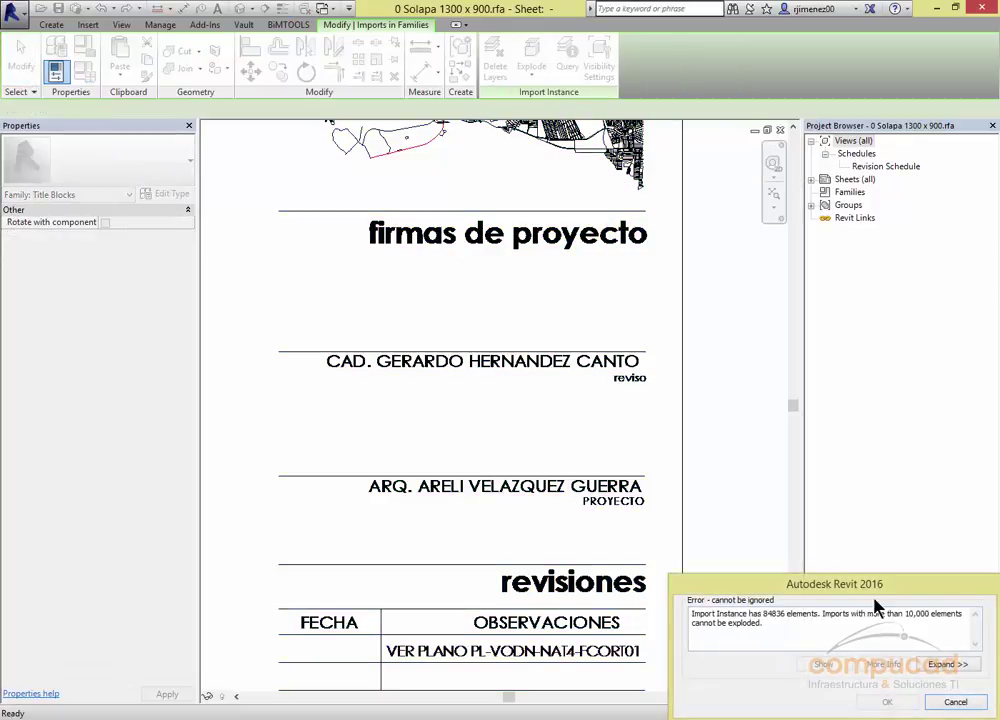
pyautogui.moveTo(866, 594); pyautogui.dragTo(599, 470)
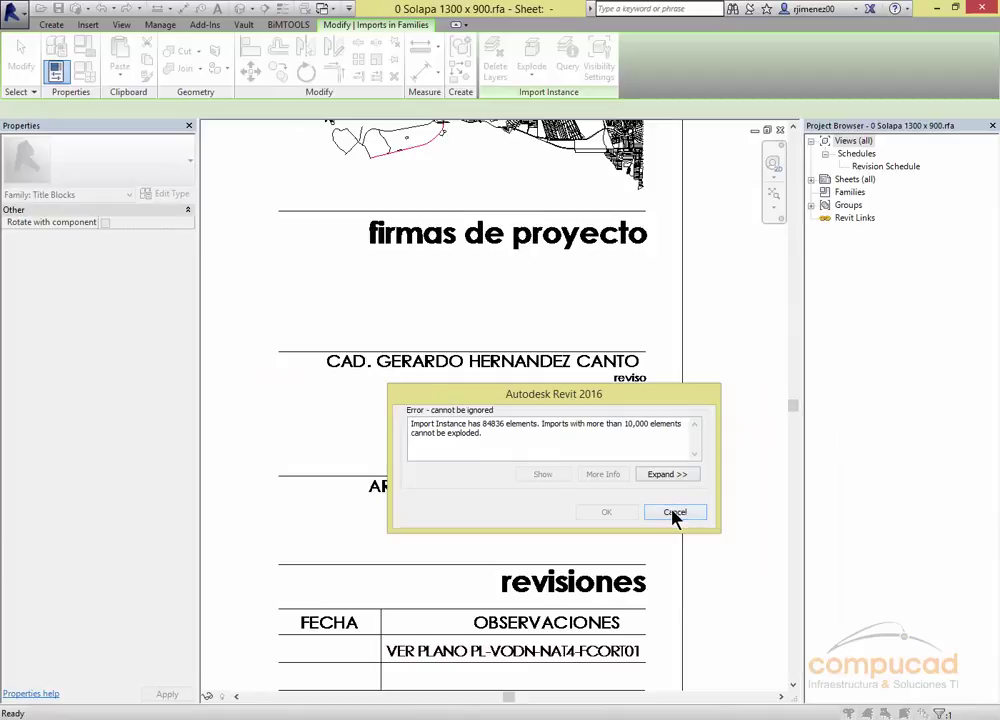
pyautogui.click(675, 513)
pyautogui.click(547, 365)
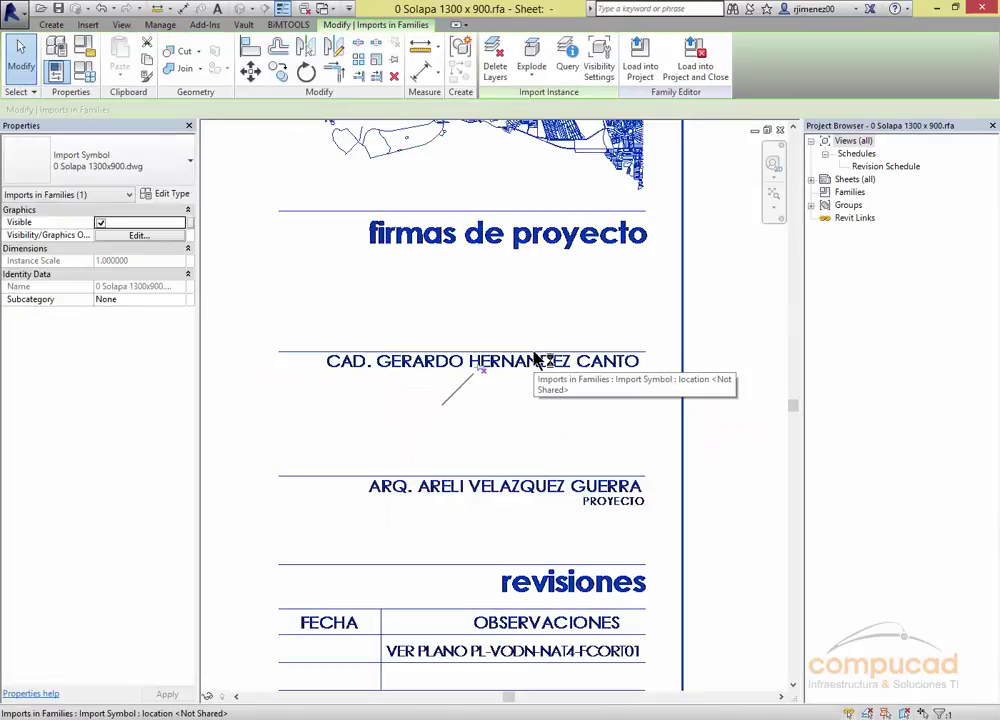
# - Reselect the imported DWG title strip and open its Explode drop-down on Modify | Imports in Families
pyautogui.scroll(-2, 537, 358)
pyautogui.scroll(-2, 542, 352)
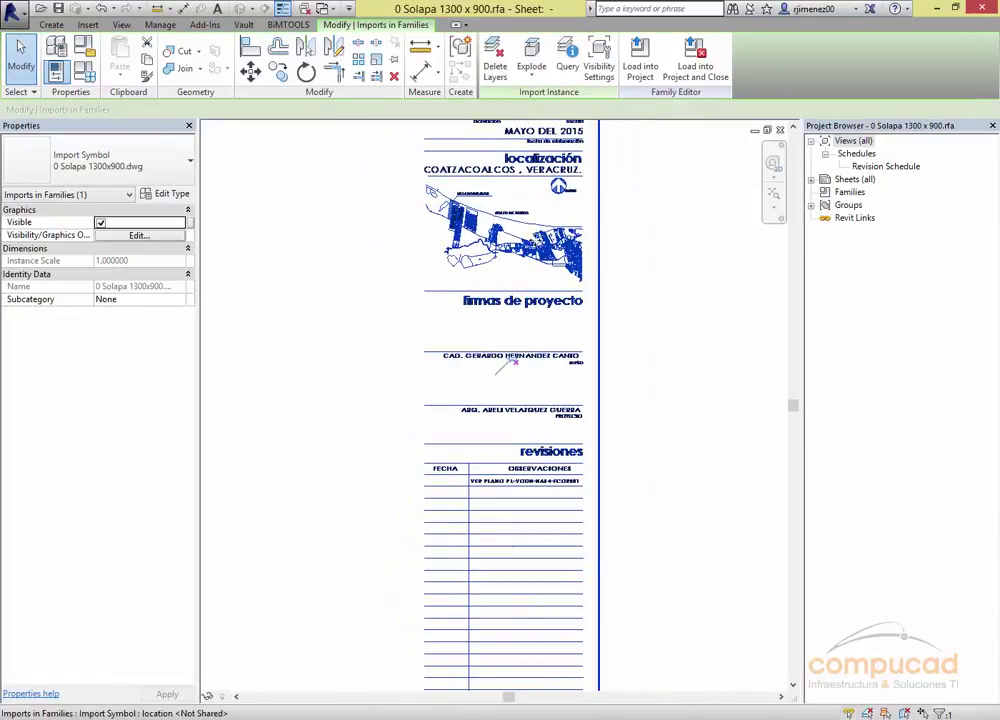
pyautogui.scroll(3, 512, 363)
pyautogui.scroll(3, 540, 345)
pyautogui.scroll(2, 548, 346)
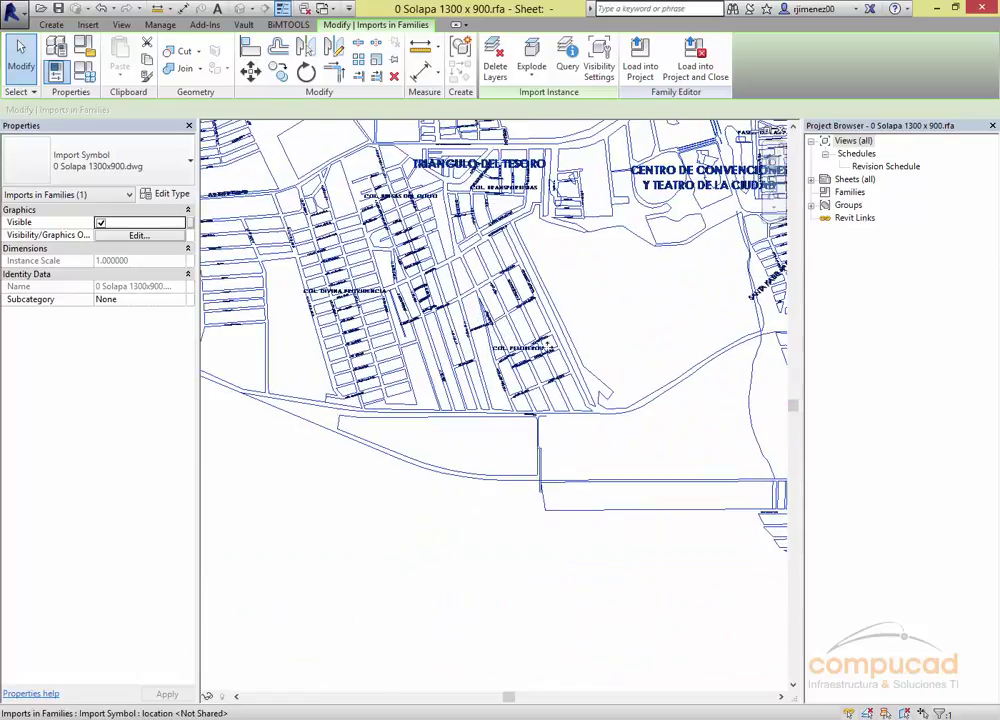
pyautogui.scroll(3, 547, 346)
pyautogui.scroll(3, 540, 380)
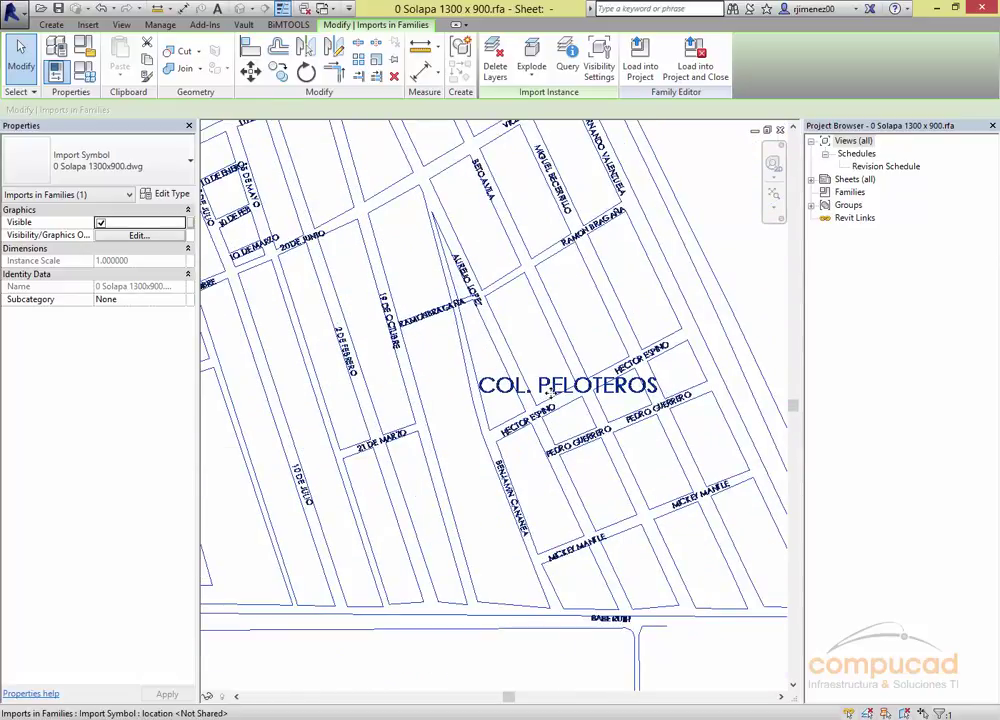
pyautogui.scroll(-3, 552, 392)
pyautogui.scroll(-2, 552, 390)
pyautogui.scroll(-2, 553, 384)
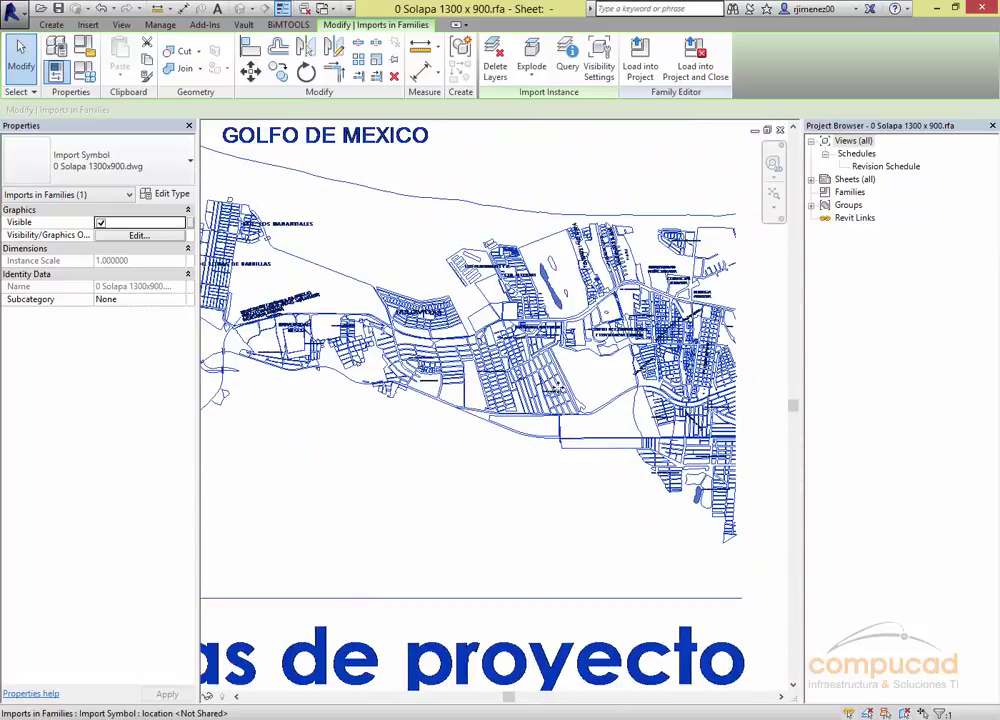
pyautogui.scroll(-2, 553, 385)
pyautogui.scroll(-2, 553, 385)
pyautogui.scroll(-2, 610, 425)
pyautogui.scroll(2, 537, 381)
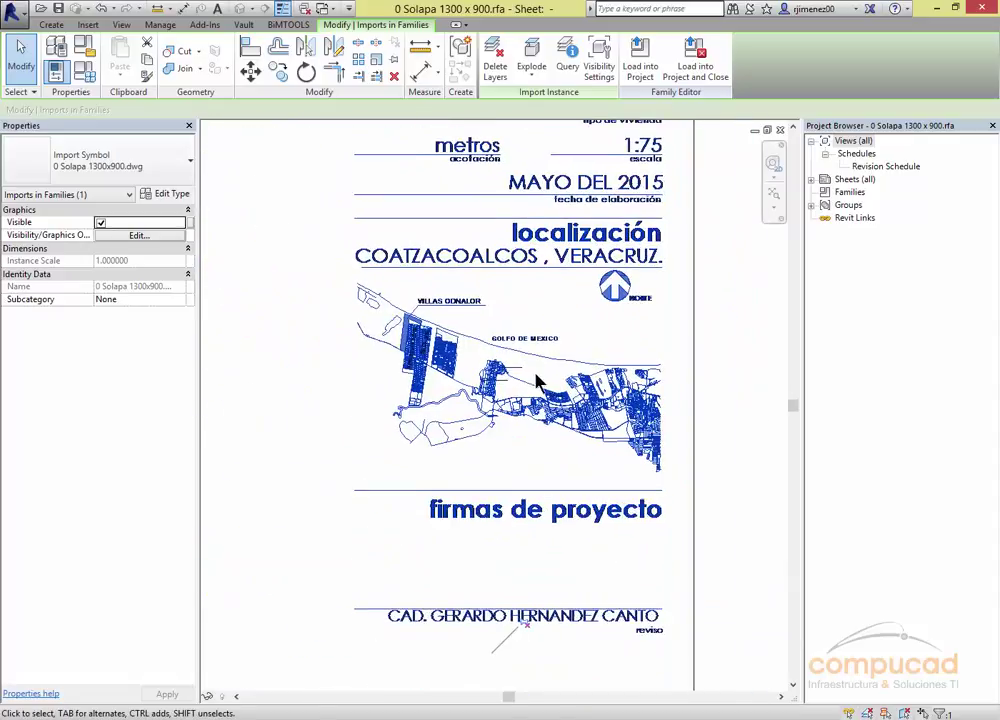
pyautogui.scroll(3, 537, 381)
pyautogui.scroll(2, 537, 381)
pyautogui.moveTo(489, 437); pyautogui.dragTo(535, 459, button='middle')
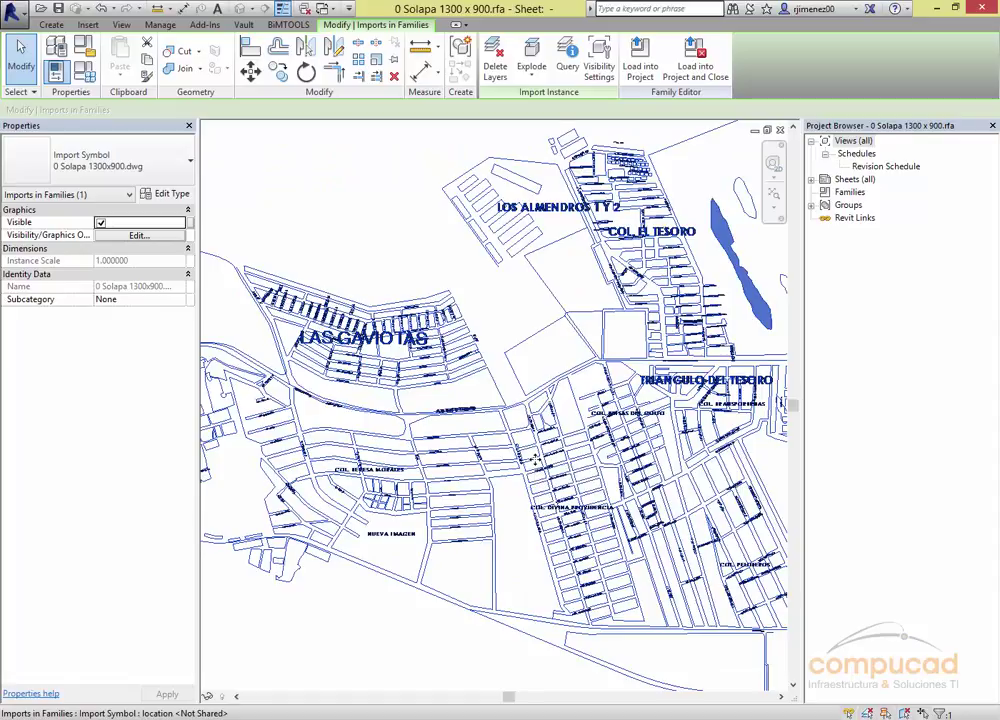
pyautogui.scroll(-2, 621, 451)
pyautogui.scroll(-2, 621, 451)
pyautogui.scroll(-2, 621, 451)
pyautogui.scroll(1, 621, 451)
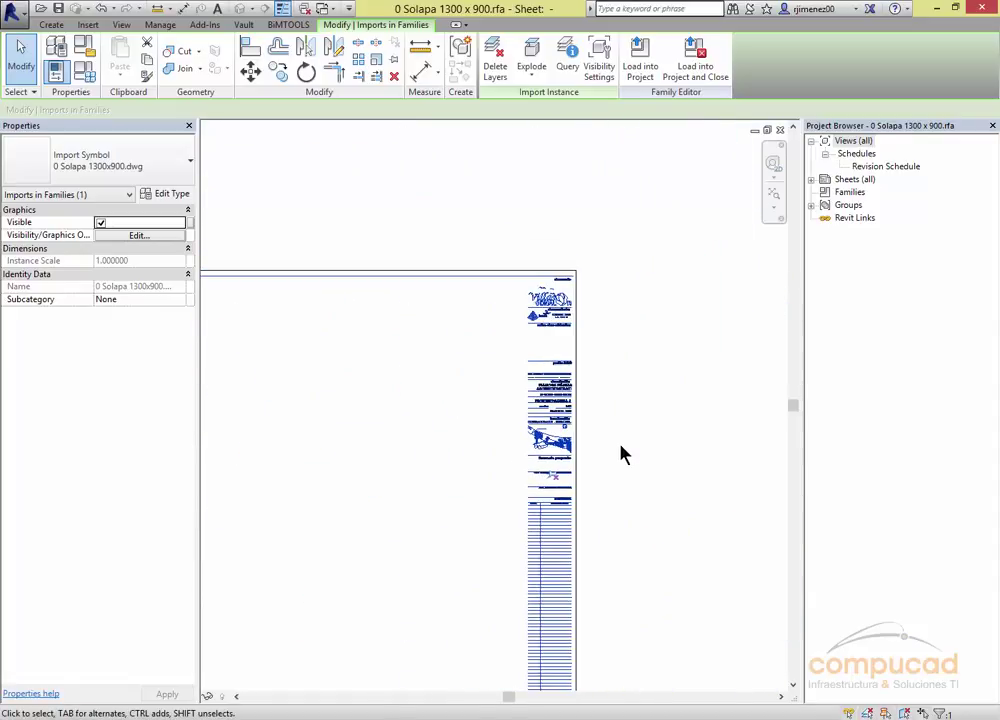
pyautogui.click(600, 400)
pyautogui.scroll(3, 575, 400)
pyautogui.scroll(2, 659, 377)
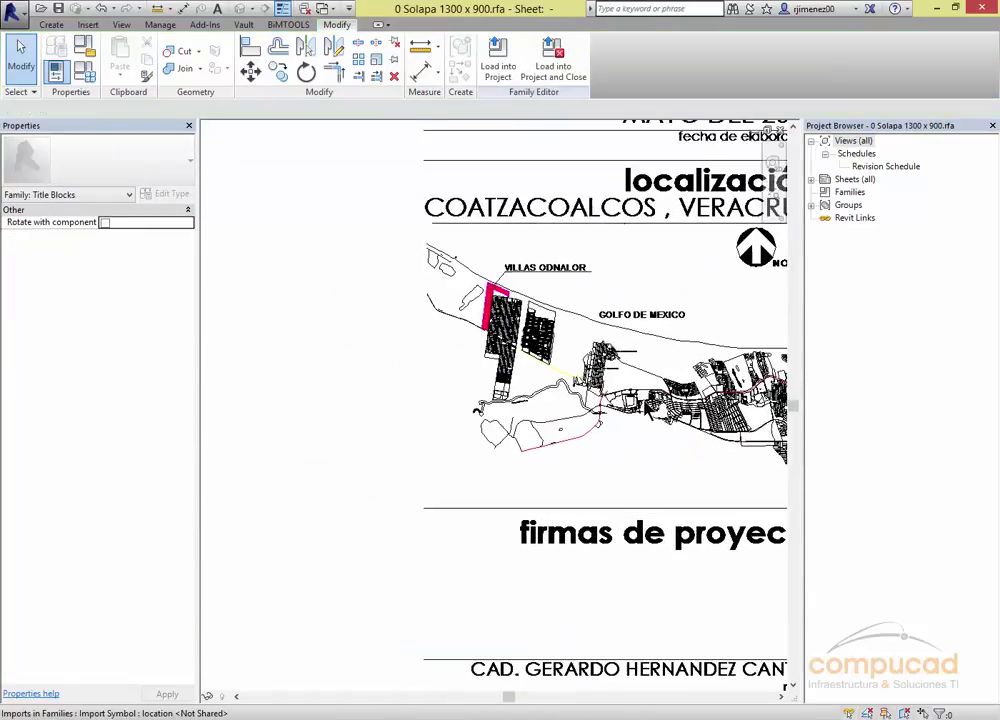
pyautogui.scroll(1, 625, 470)
pyautogui.scroll(1, 484, 498)
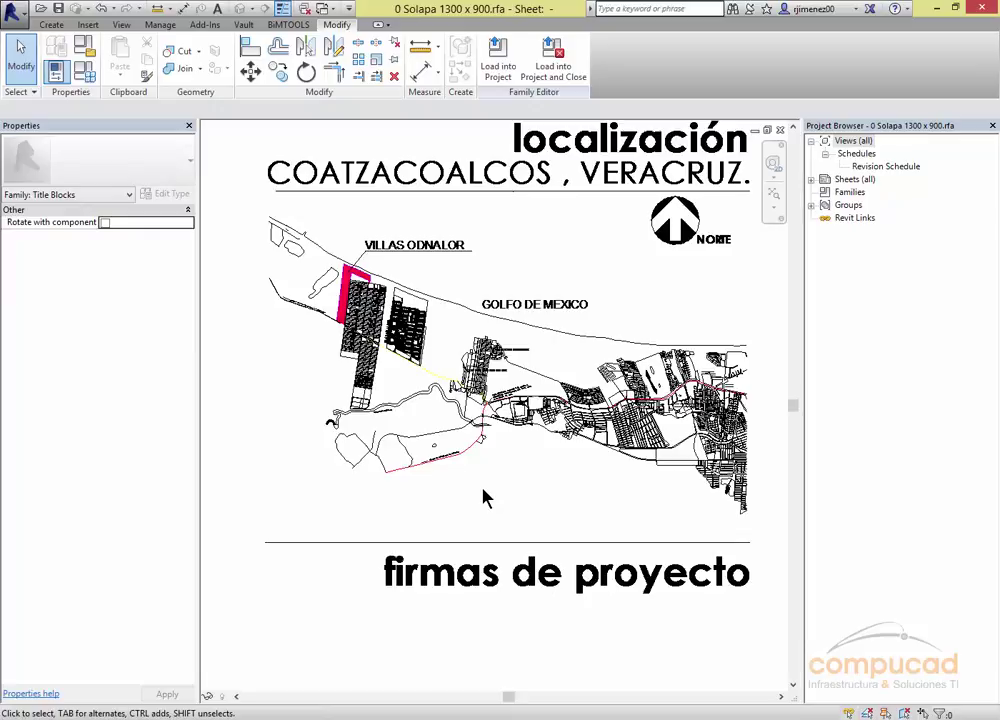
pyautogui.scroll(-1, 484, 498)
pyautogui.scroll(-2, 381, 349)
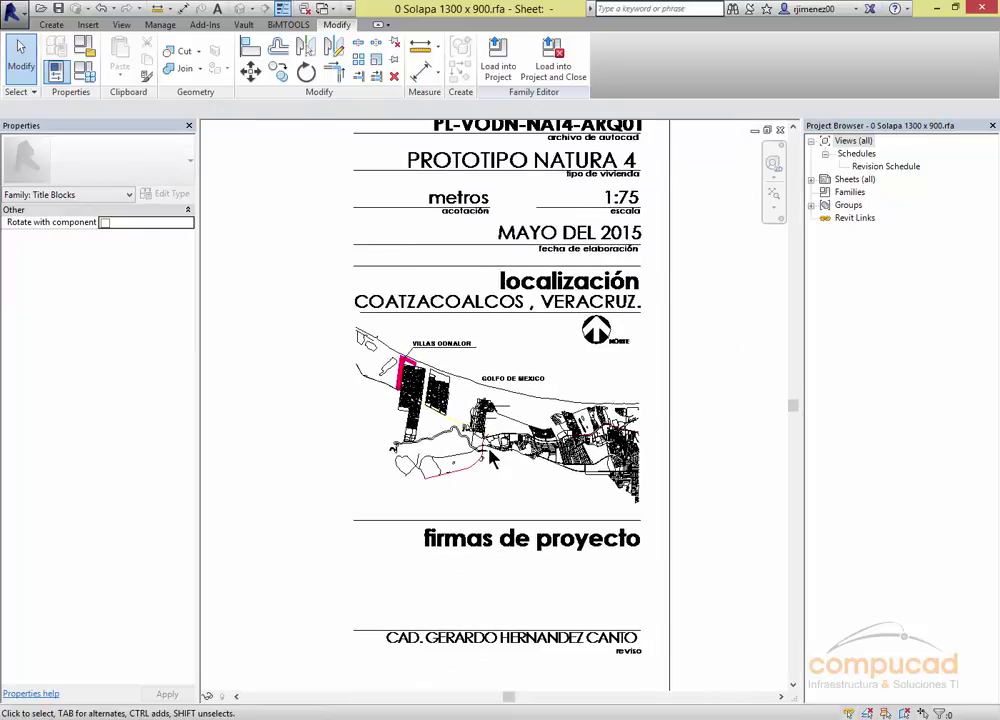
pyautogui.click(381, 349)
pyautogui.click(533, 72)
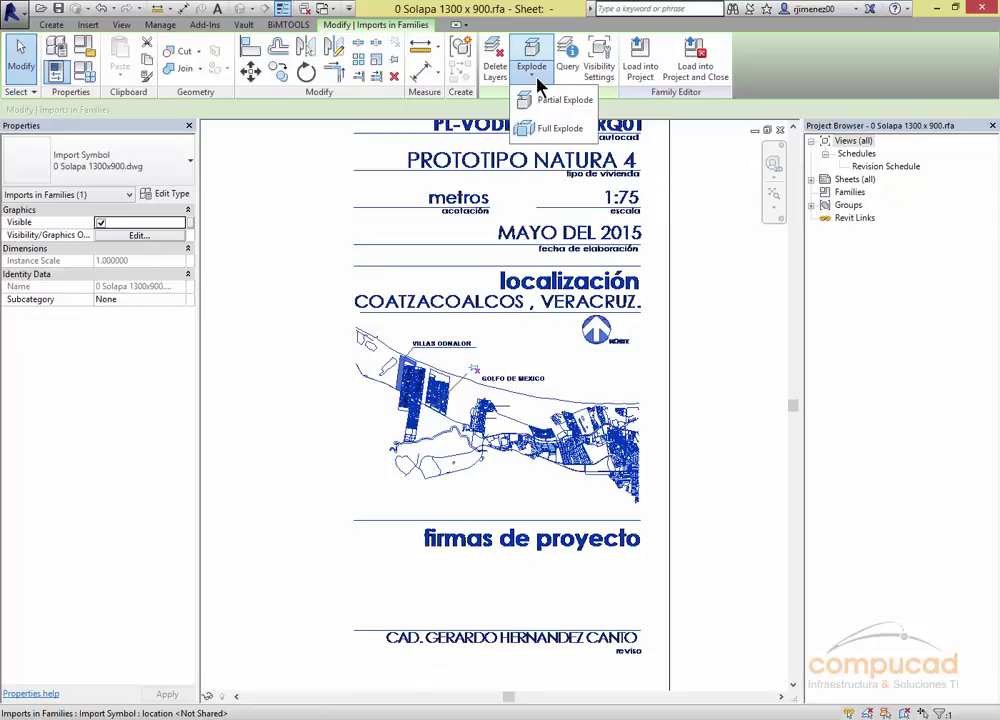
pyautogui.click(556, 130)
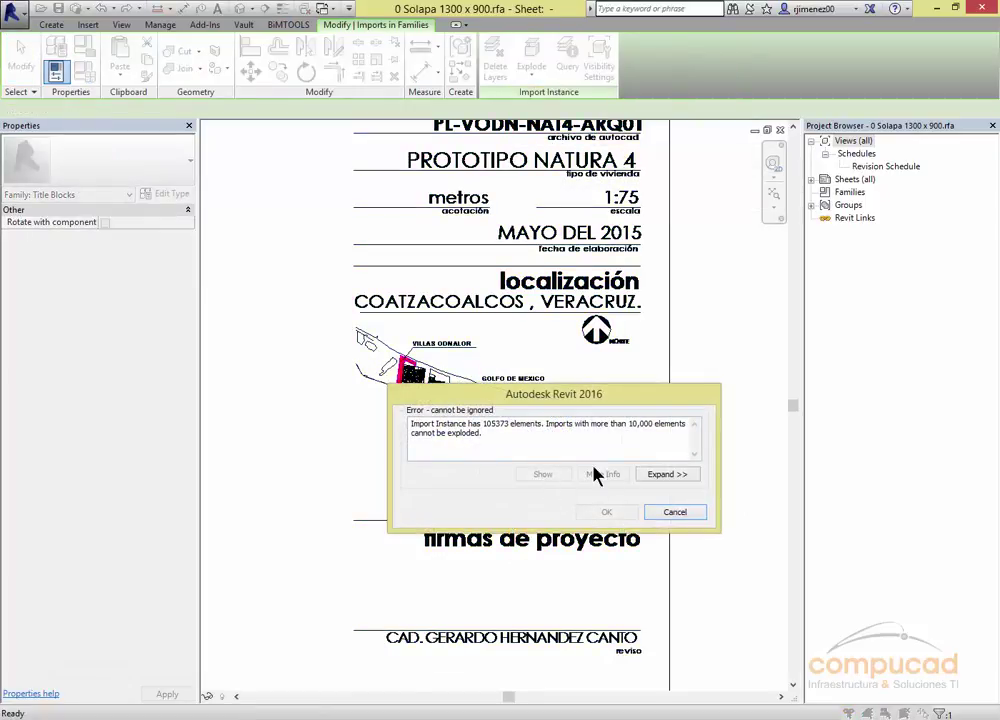
pyautogui.click(675, 512)
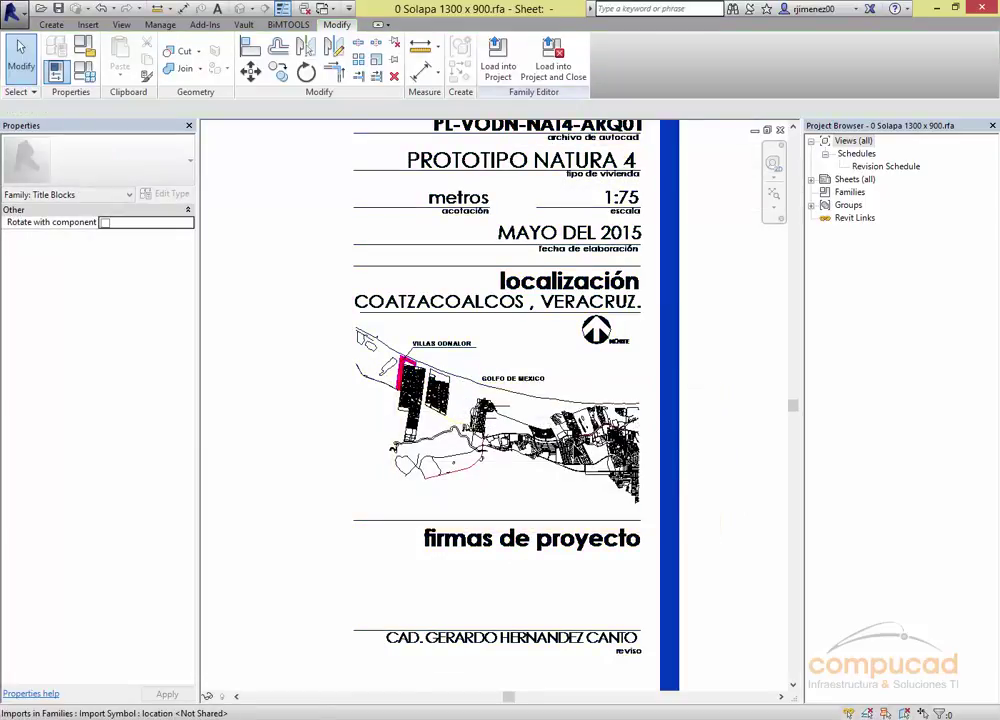
pyautogui.click(600, 428)
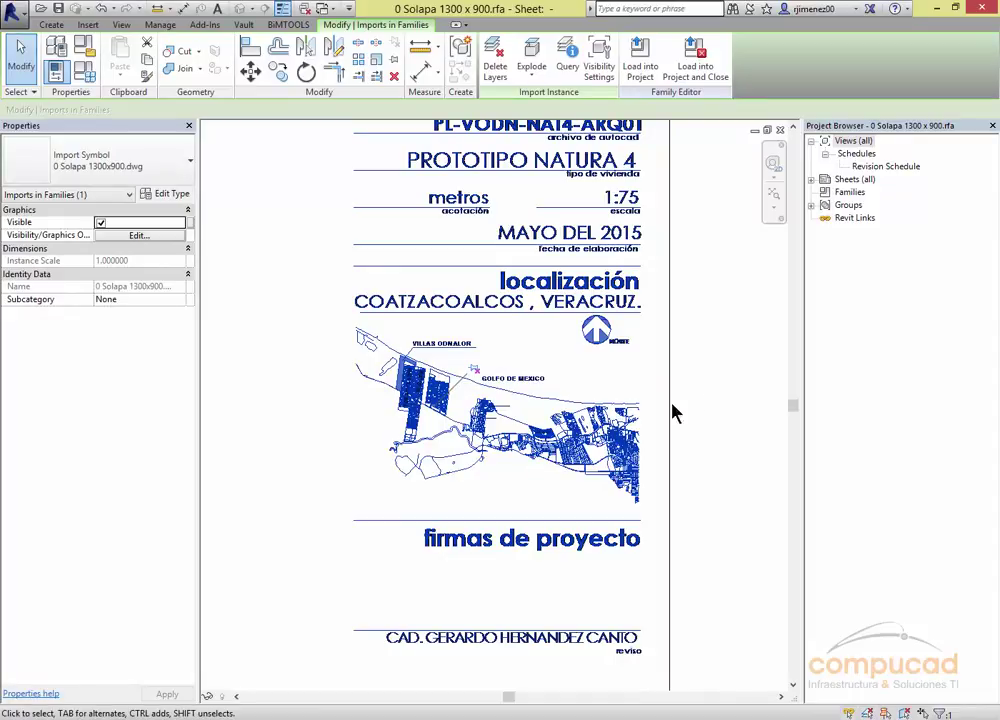
pyautogui.scroll(5, 552, 450)
pyautogui.scroll(3, 455, 487)
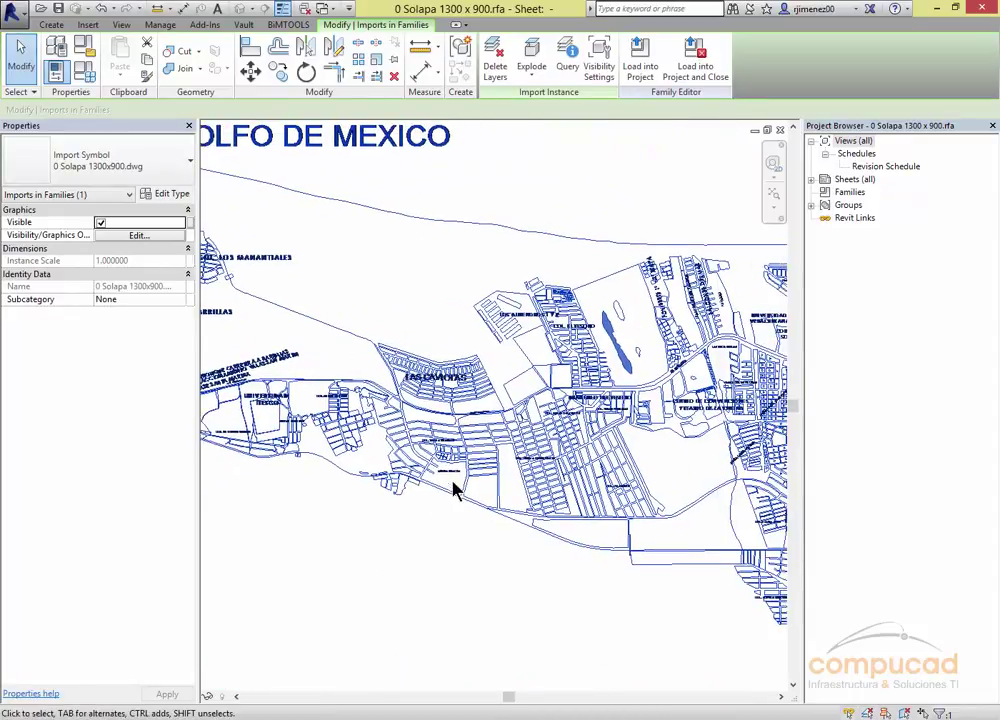
pyautogui.scroll(3, 460, 480)
pyautogui.scroll(3, 470, 465)
pyautogui.moveTo(475, 455)
pyautogui.mouseDown(button='middle')
pyautogui.moveTo(491, 440)
pyautogui.moveTo(575, 448)
pyautogui.mouseUp(button='middle')
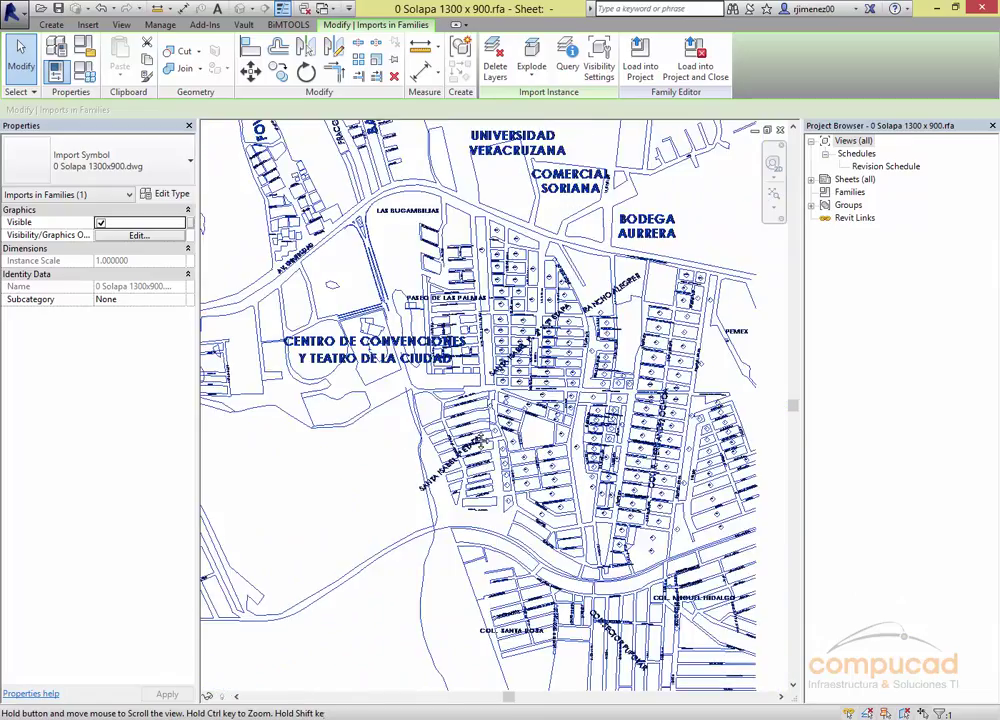
pyautogui.scroll(-4, 575, 445)
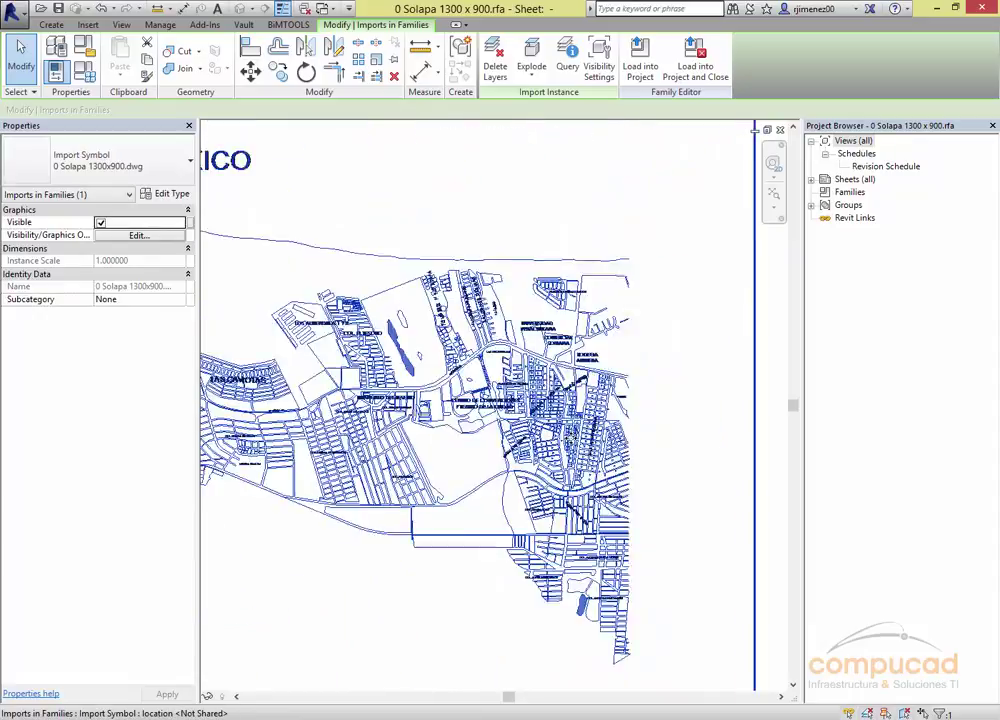
pyautogui.scroll(-3, 600, 440)
pyautogui.scroll(-2, 650, 435)
pyautogui.click(680, 432)
pyautogui.scroll(-5, 680, 432)
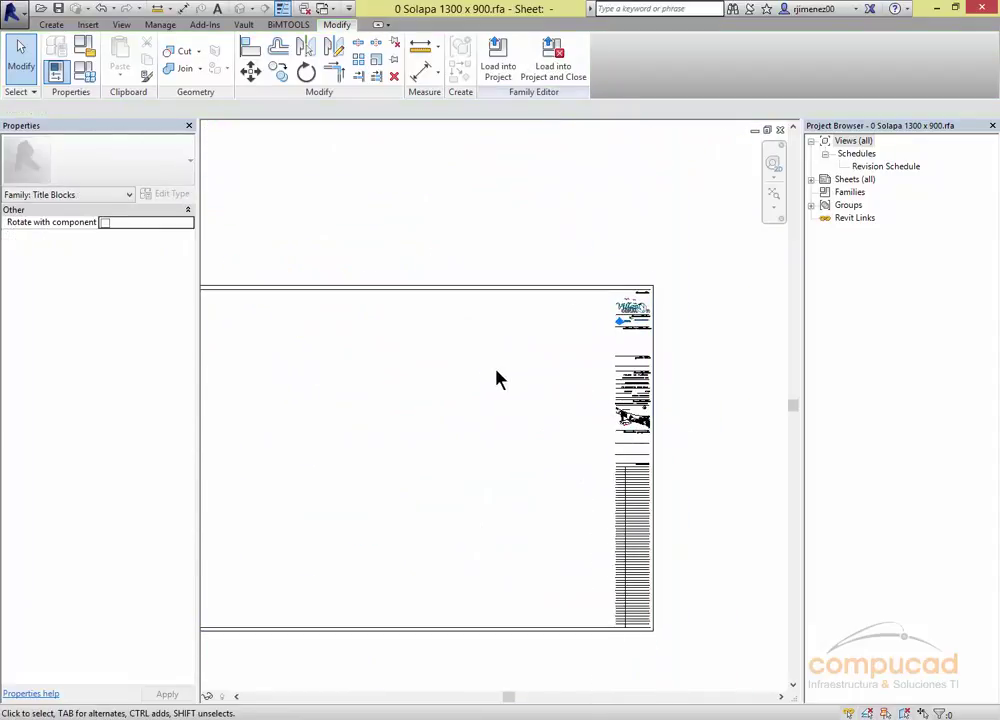
pyautogui.moveTo(496, 379); pyautogui.dragTo(652, 362, button='middle')
pyautogui.click(51, 25)
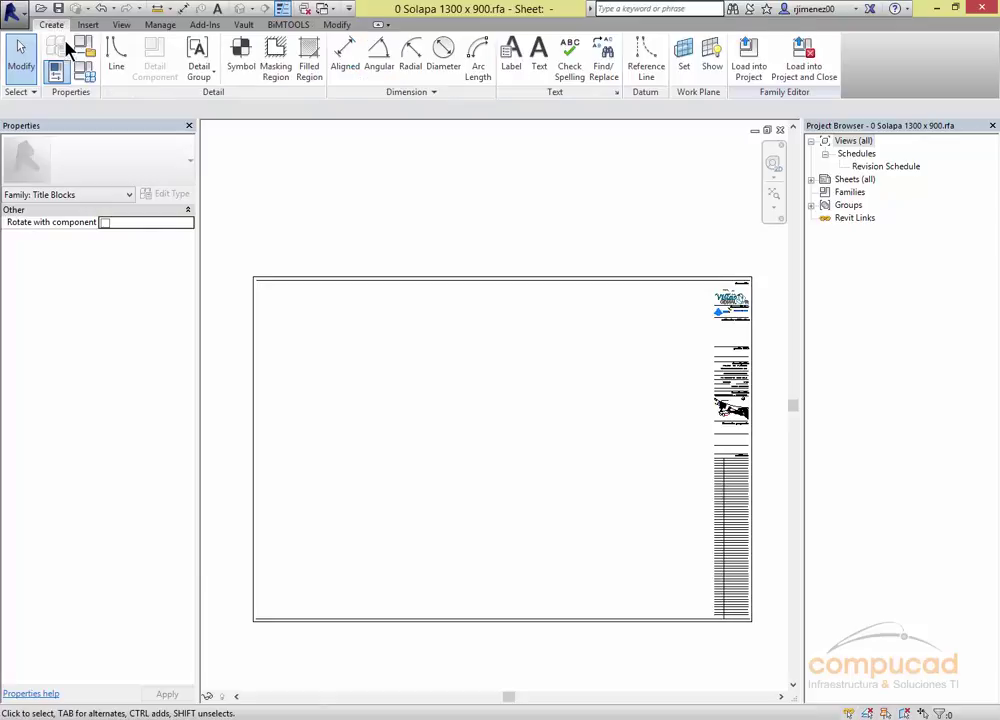
pyautogui.click(116, 50)
pyautogui.click(665, 66)
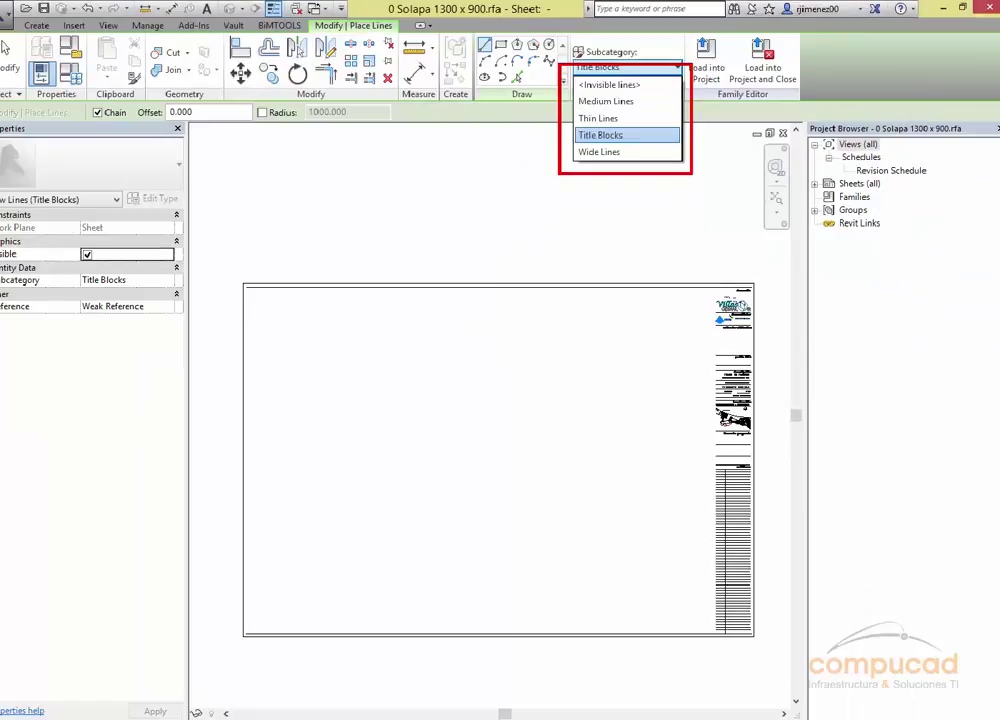
pyautogui.click(660, 72)
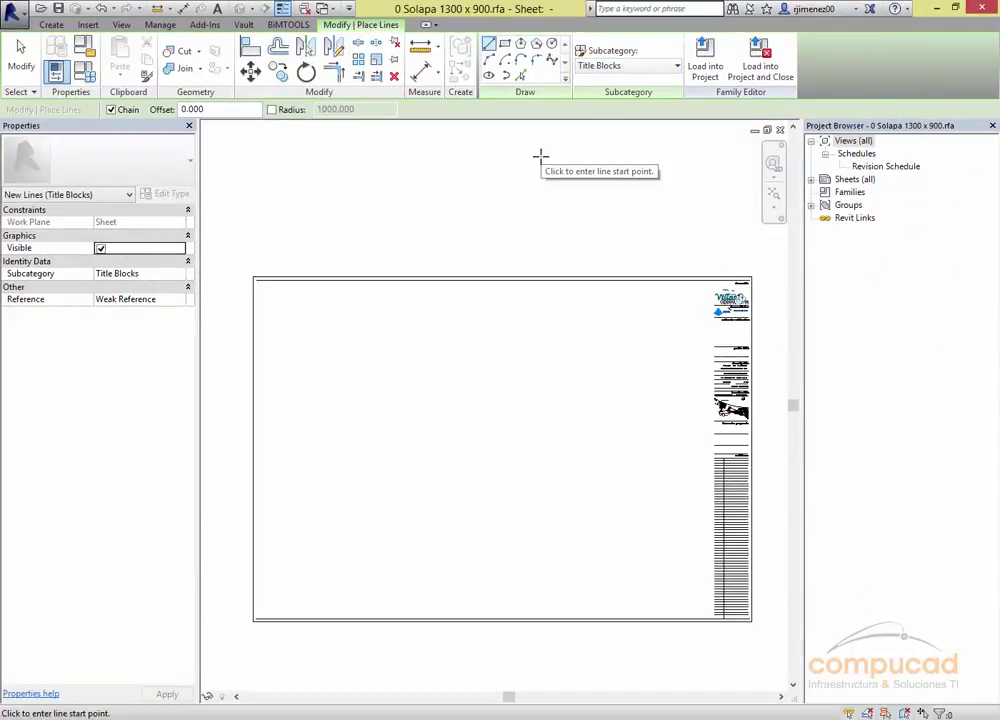
pyautogui.press('Escape')
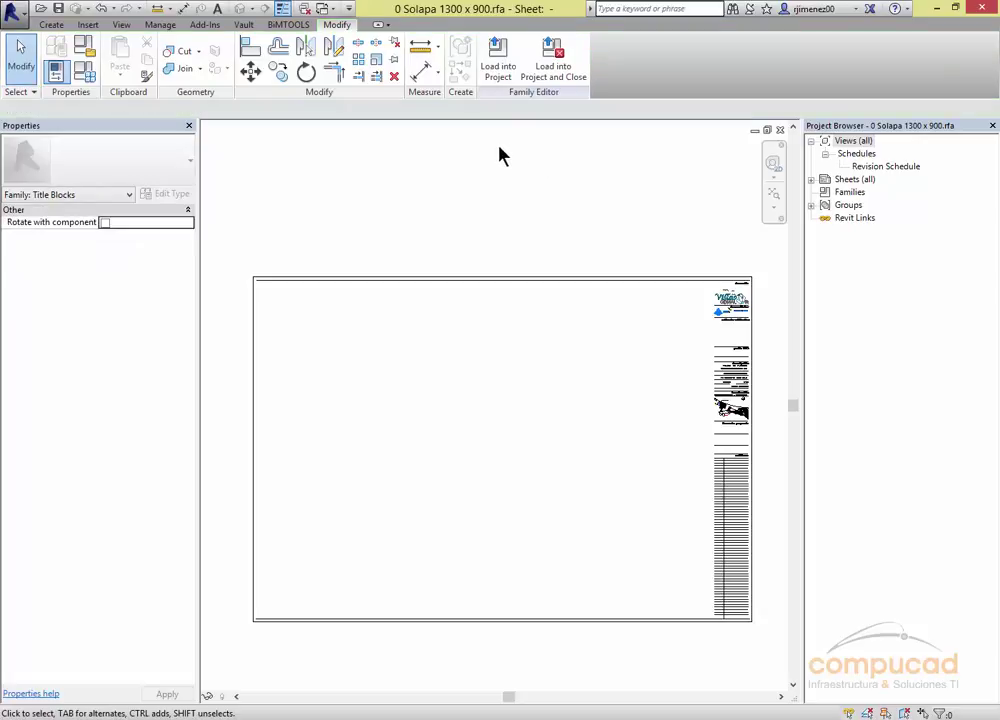
pyautogui.click(121, 24)
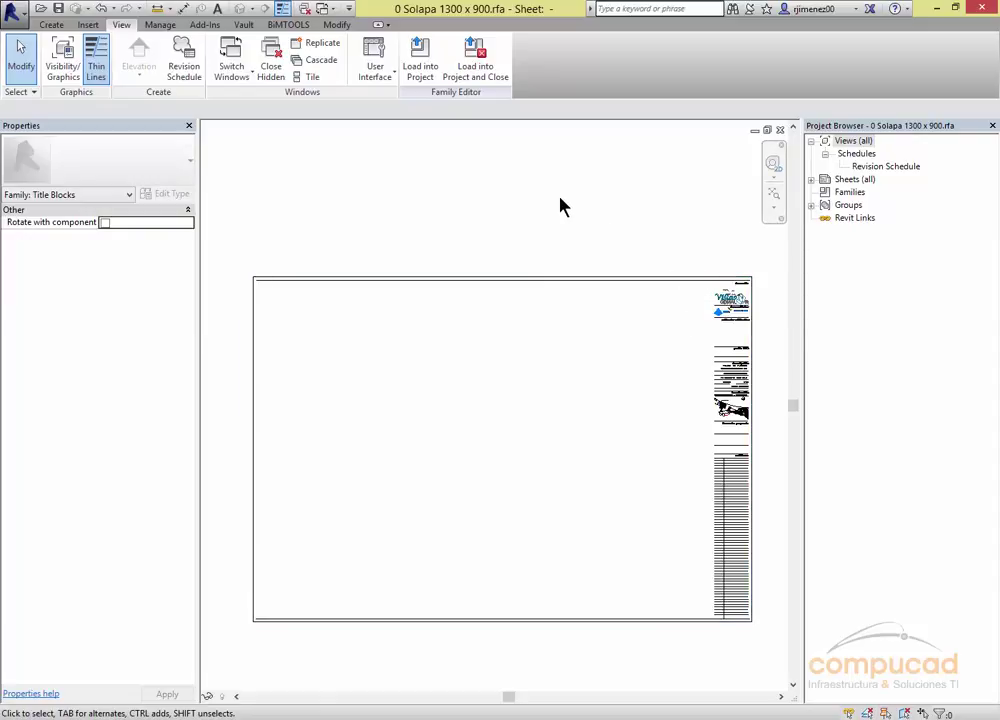
pyautogui.click(163, 25)
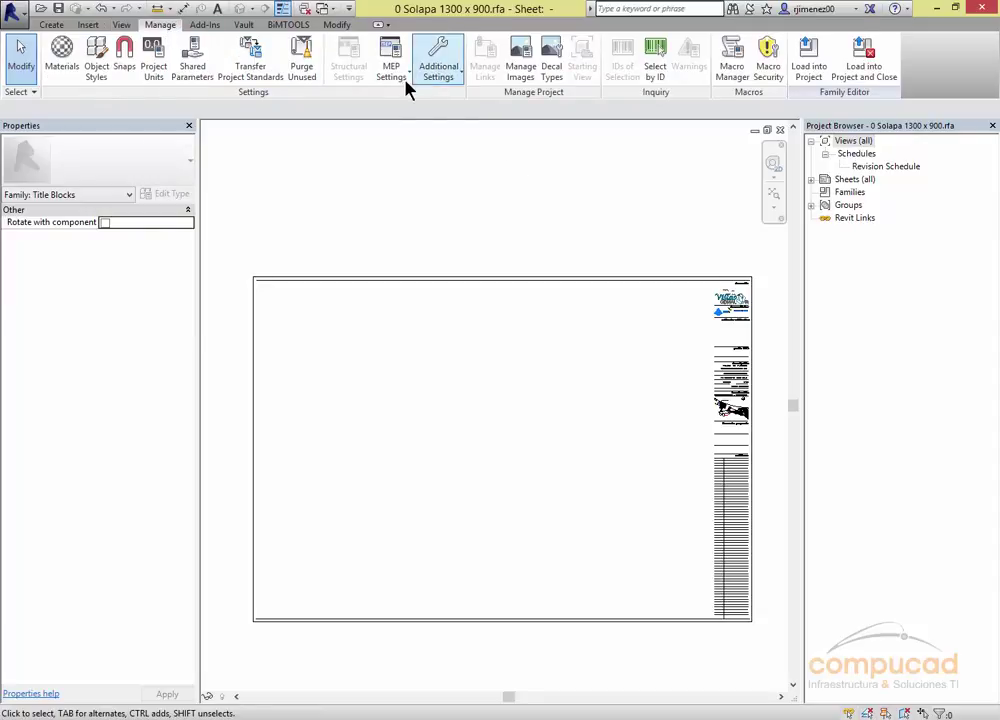
pyautogui.click(437, 80)
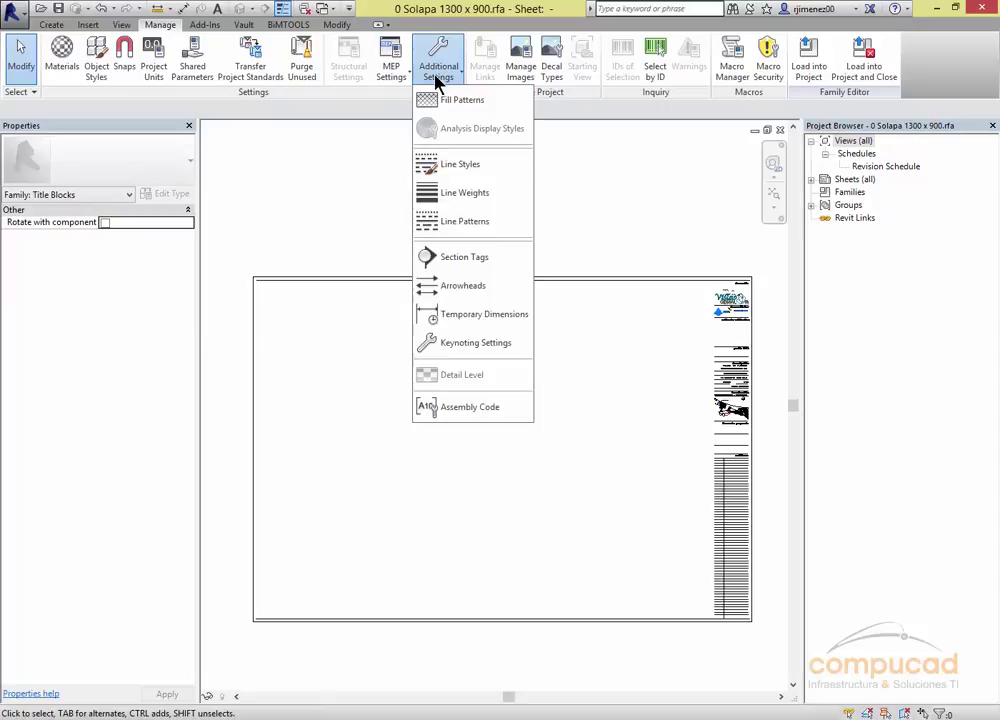
pyautogui.click(502, 195)
pyautogui.moveTo(400, 313); pyautogui.dragTo(400, 457)
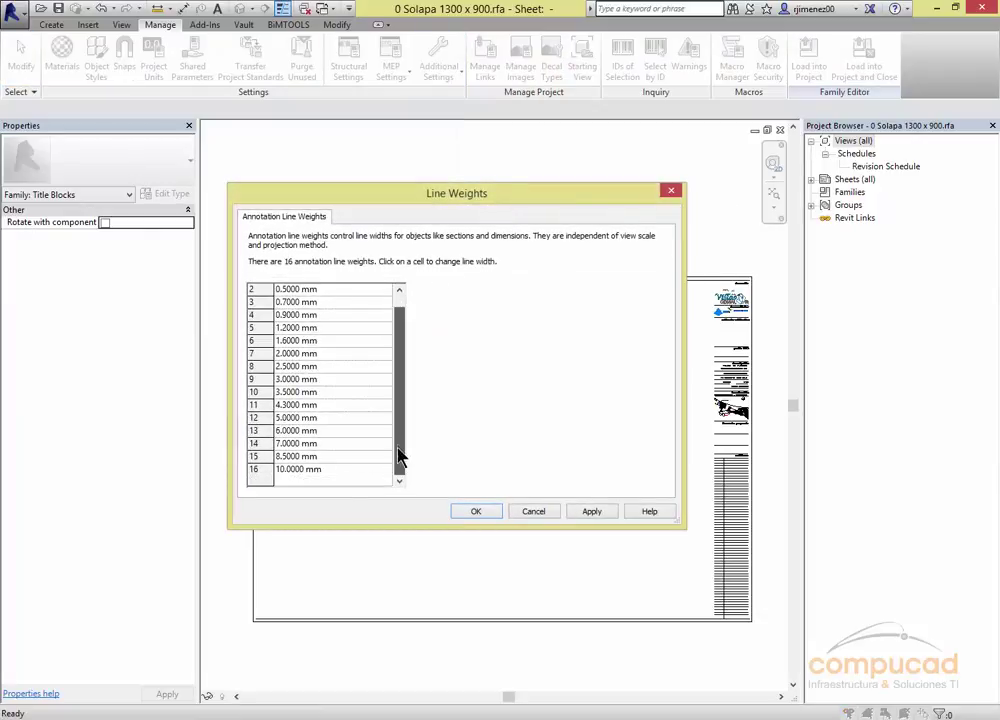
pyautogui.moveTo(403, 310); pyautogui.dragTo(403, 302)
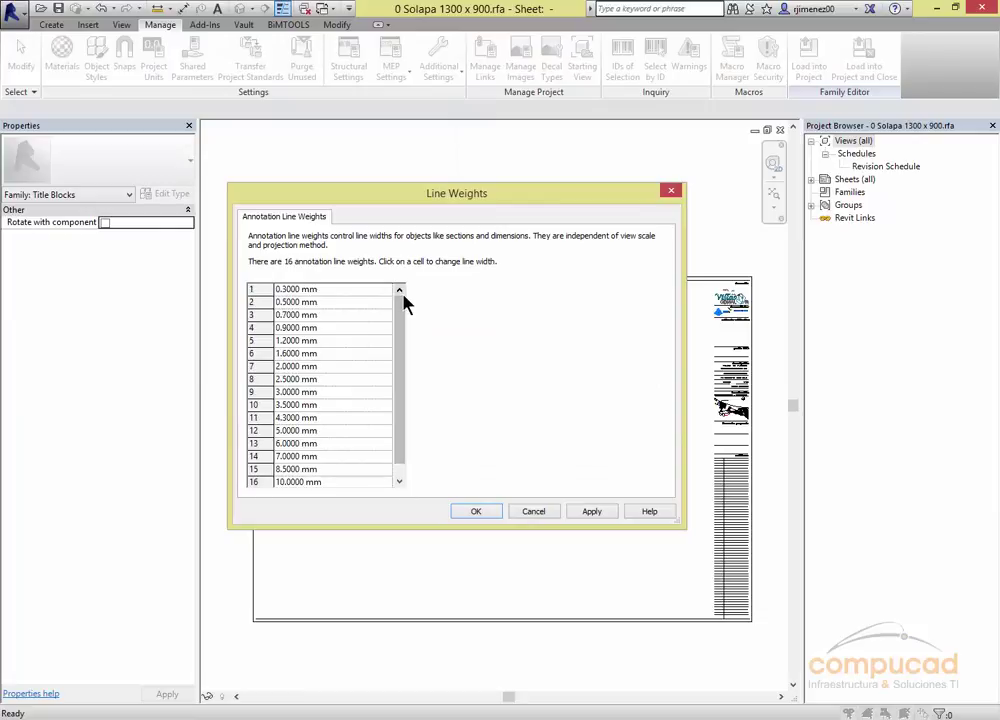
pyautogui.click(542, 514)
pyautogui.click(50, 24)
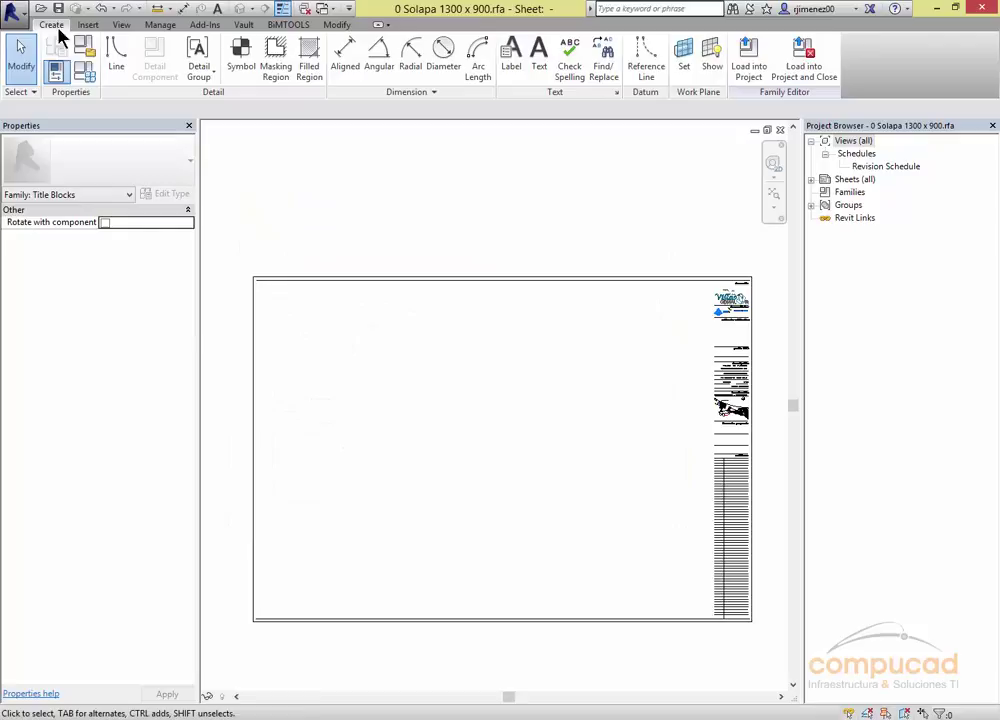
# - Start the Line tool, keep Title Blocks subcategory and New Lines type, then cancel without drawing
pyautogui.click(118, 55)
pyautogui.scroll(1, 330, 342)
pyautogui.scroll(1, 324, 344)
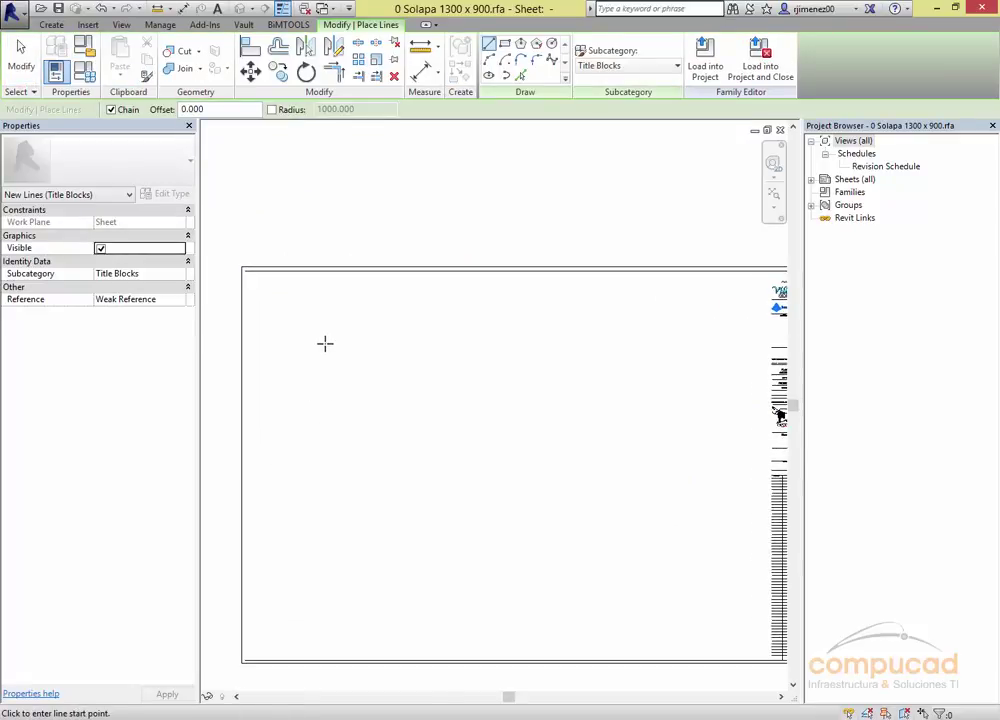
pyautogui.moveTo(324, 344)
pyautogui.mouseDown(button='middle')
pyautogui.moveTo(349, 355)
pyautogui.moveTo(327, 357)
pyautogui.mouseUp(button='middle')
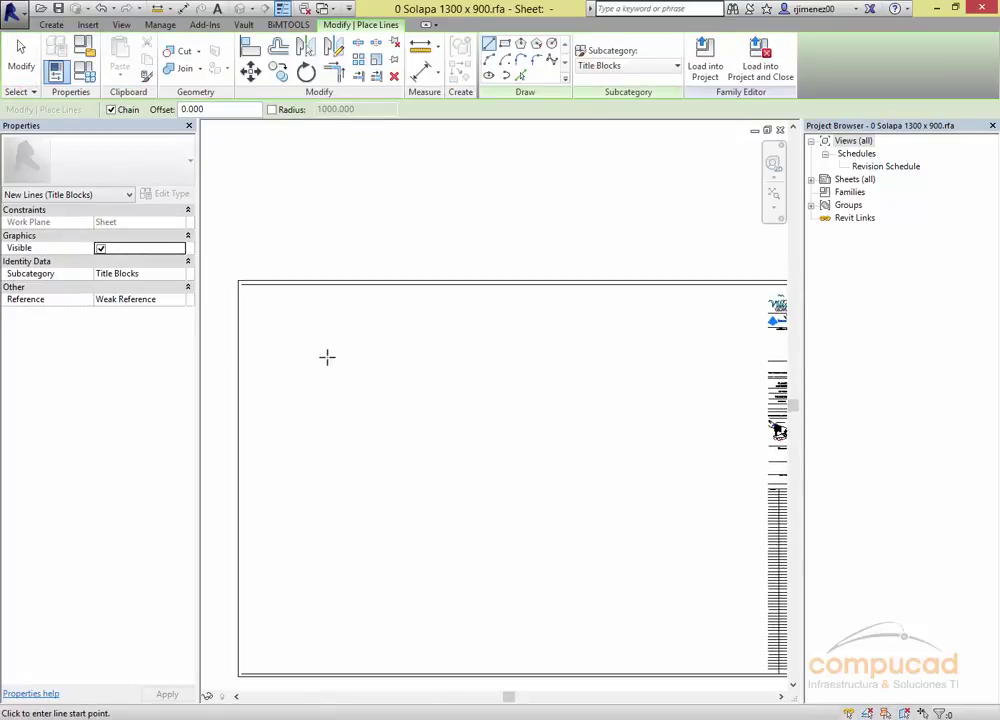
pyautogui.click(628, 68)
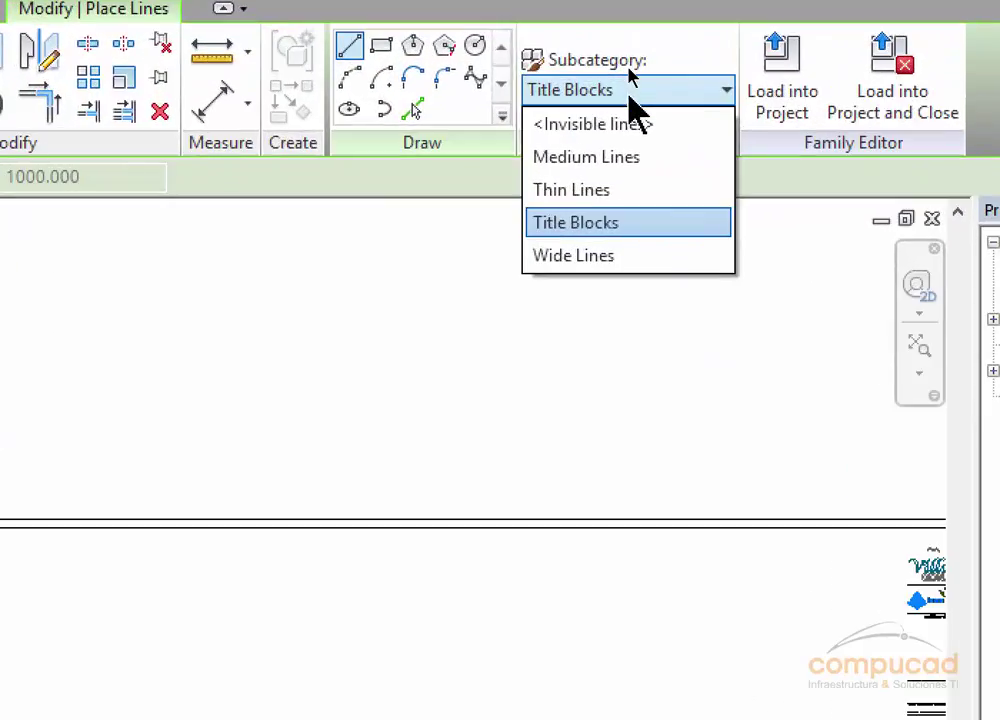
pyautogui.click(620, 66)
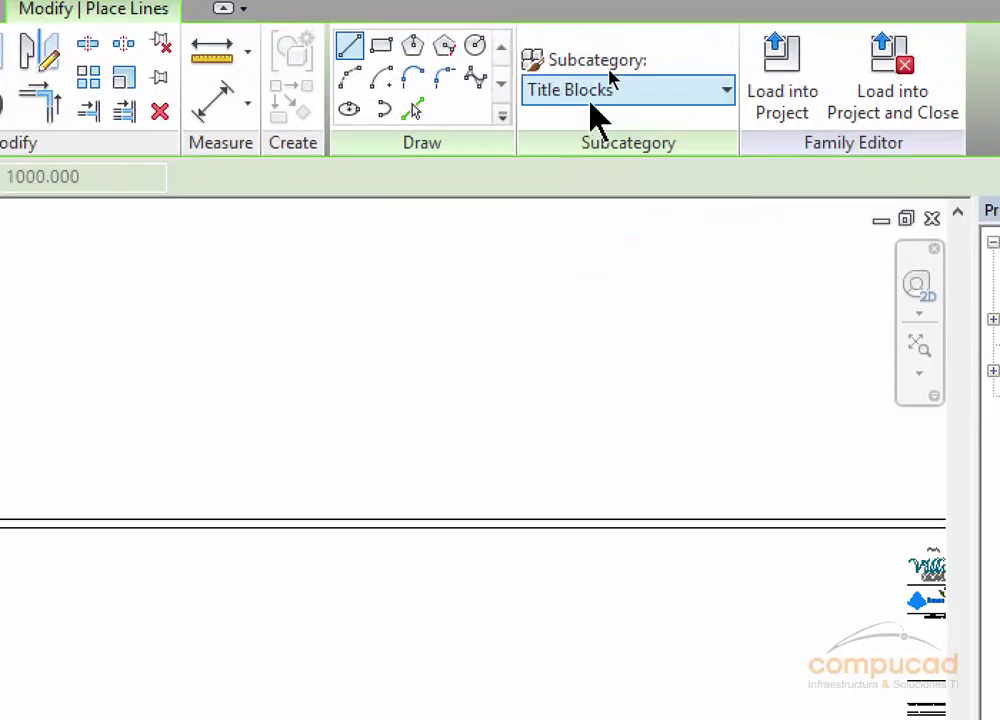
pyautogui.click(608, 68)
pyautogui.click(595, 92)
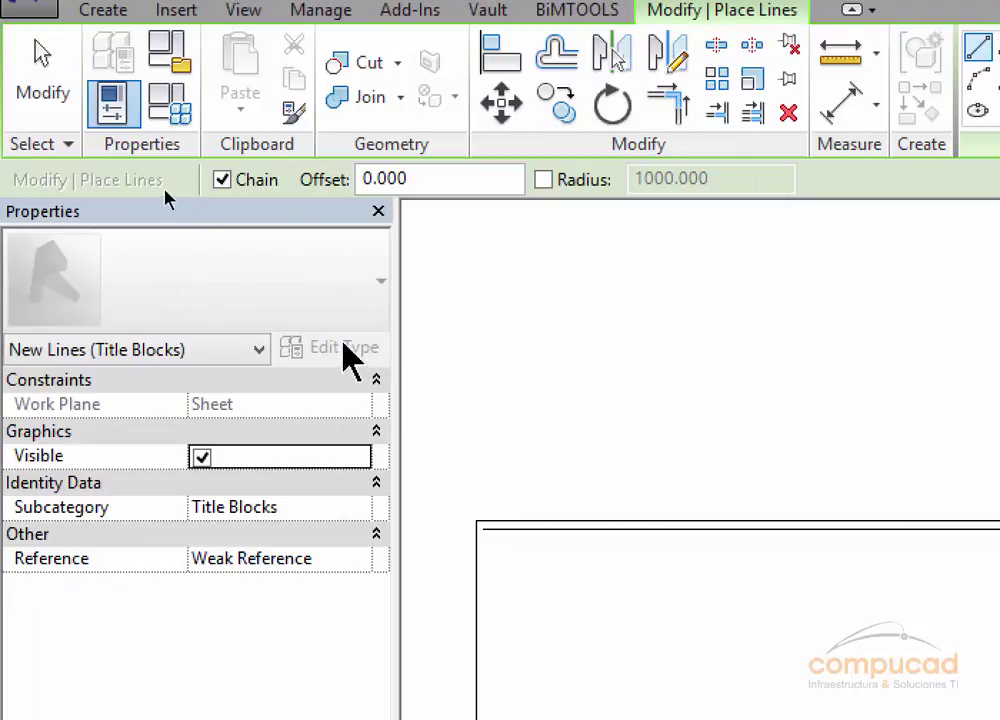
pyautogui.click(196, 353)
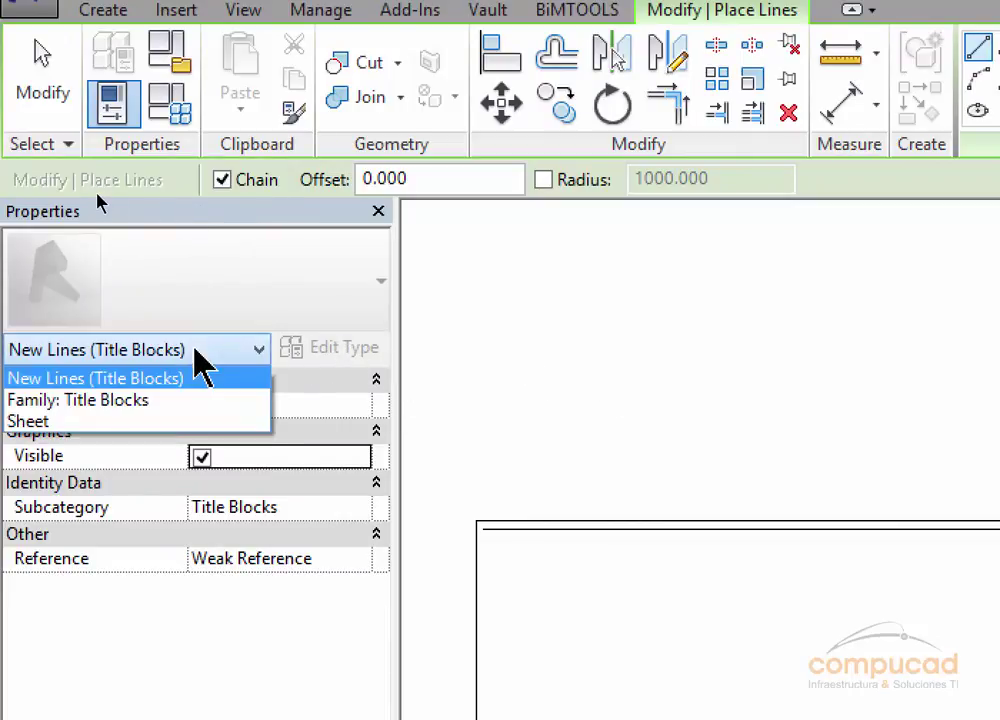
pyautogui.click(100, 378)
pyautogui.press('Escape')
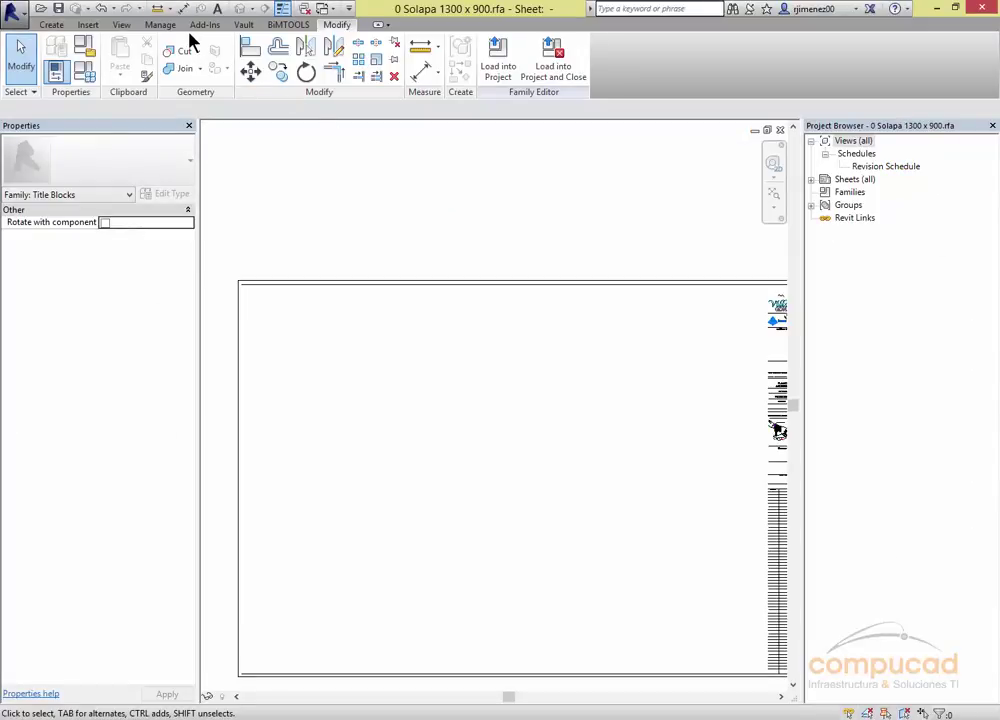
pyautogui.click(161, 28)
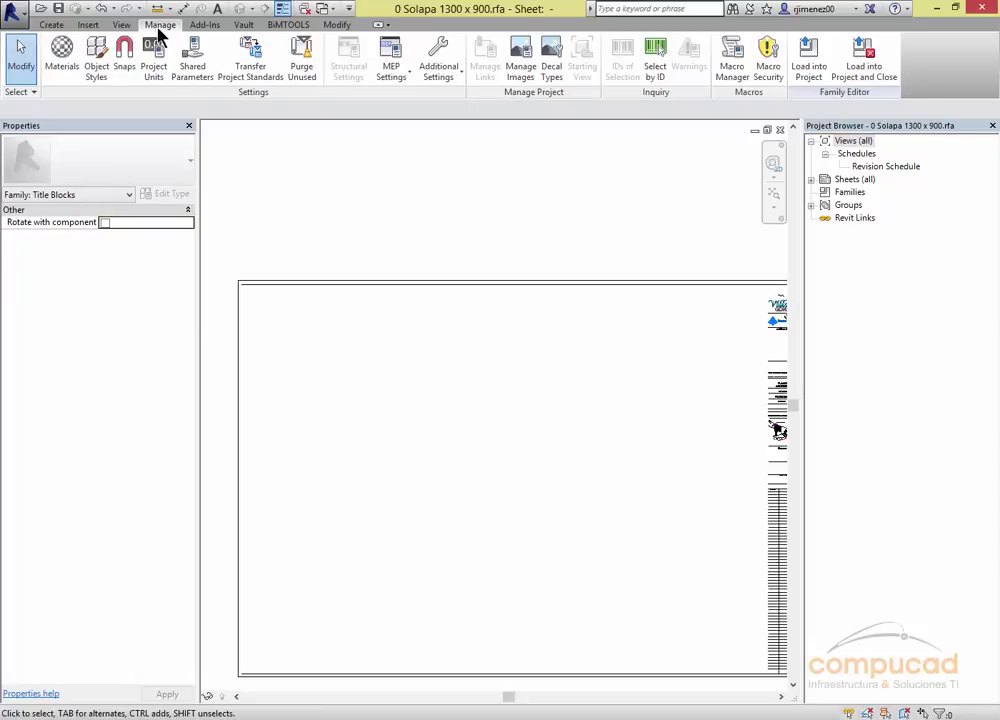
pyautogui.click(125, 26)
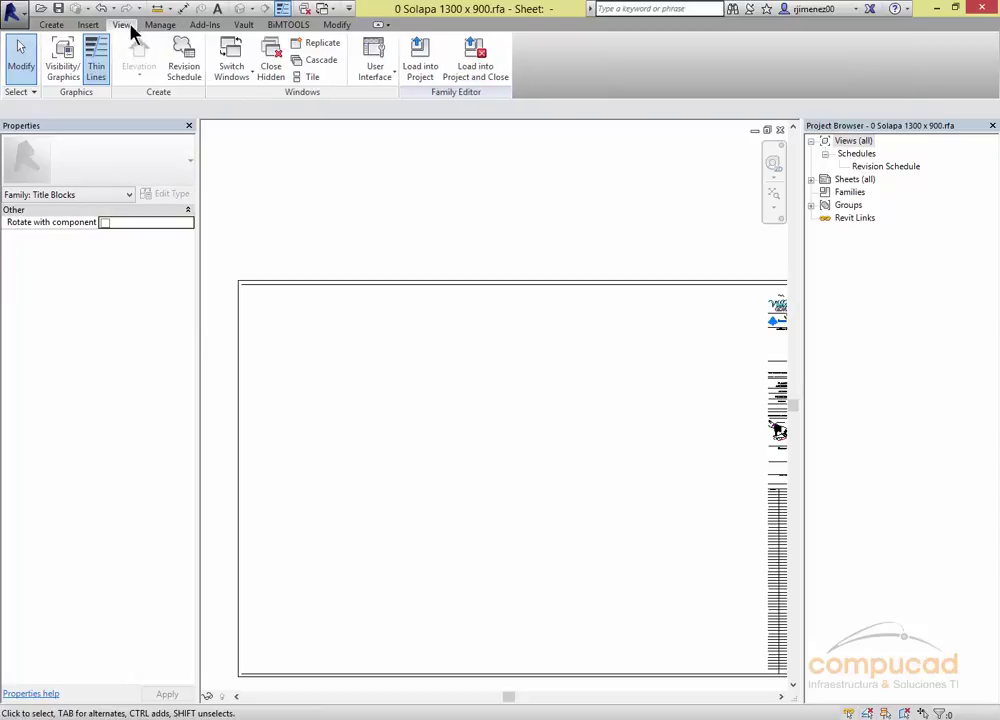
pyautogui.click(62, 66)
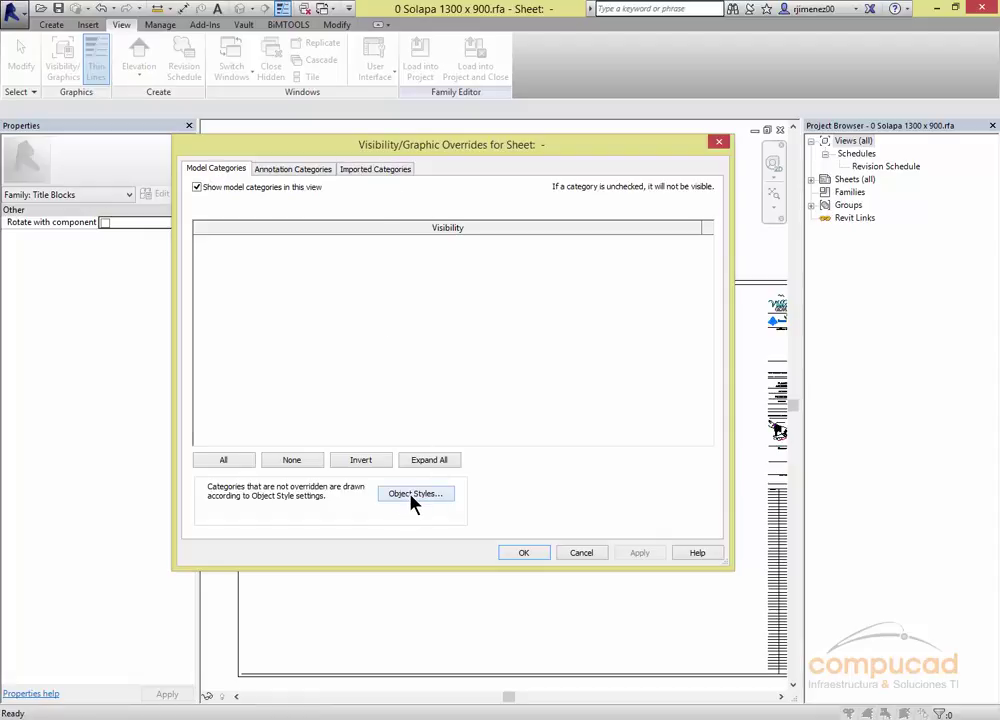
pyautogui.click(292, 169)
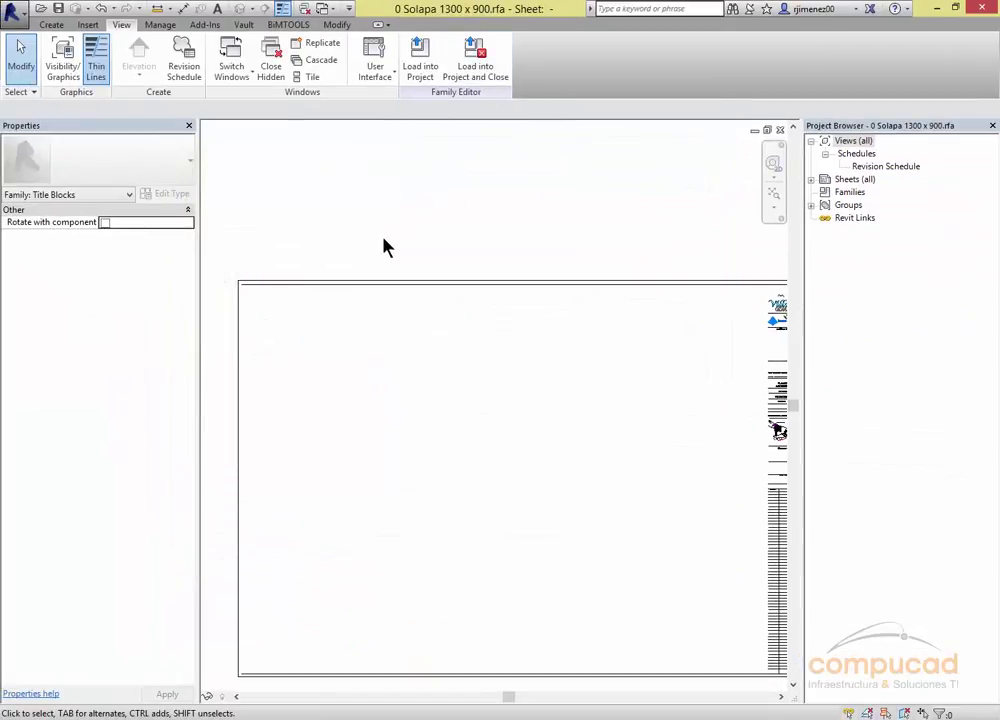
pyautogui.click(51, 24)
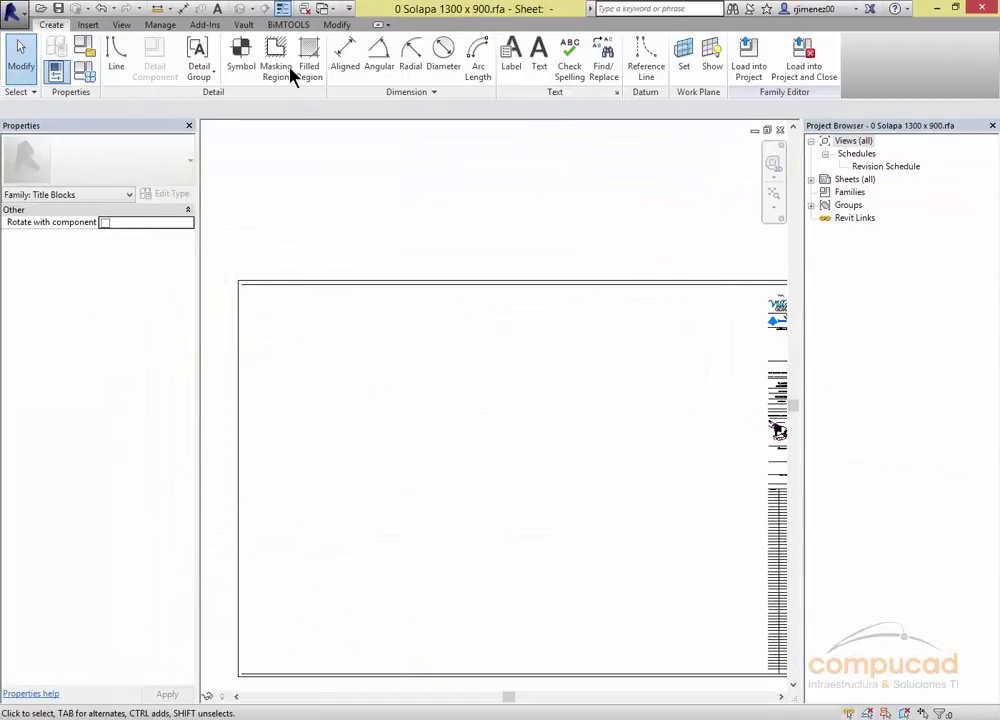
pyautogui.click(116, 55)
pyautogui.click(627, 66)
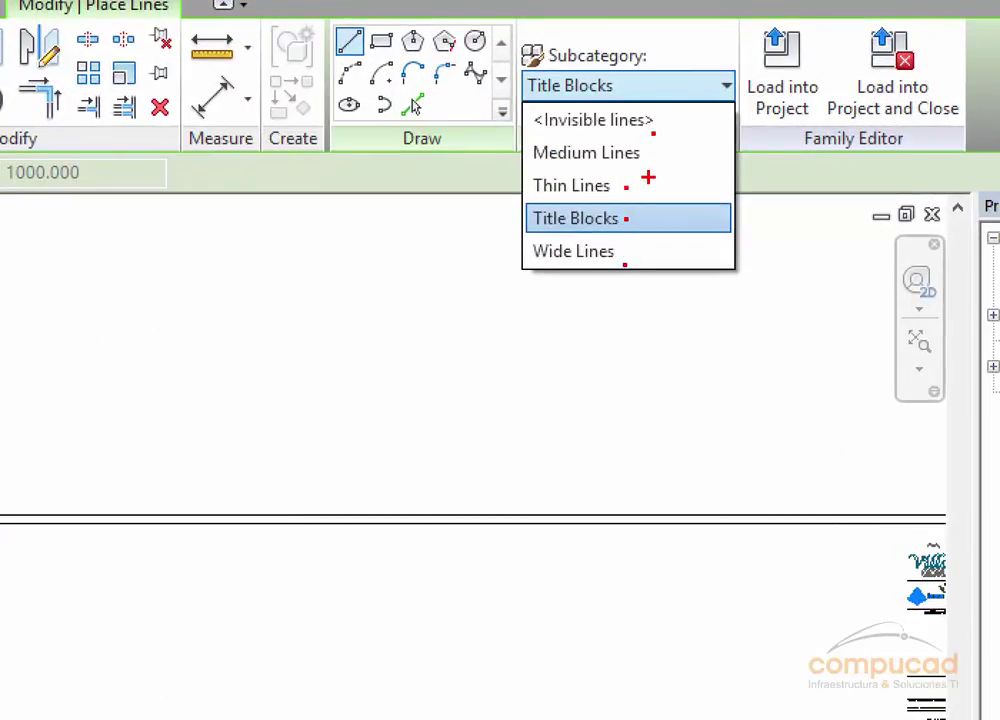
pyautogui.click(576, 218)
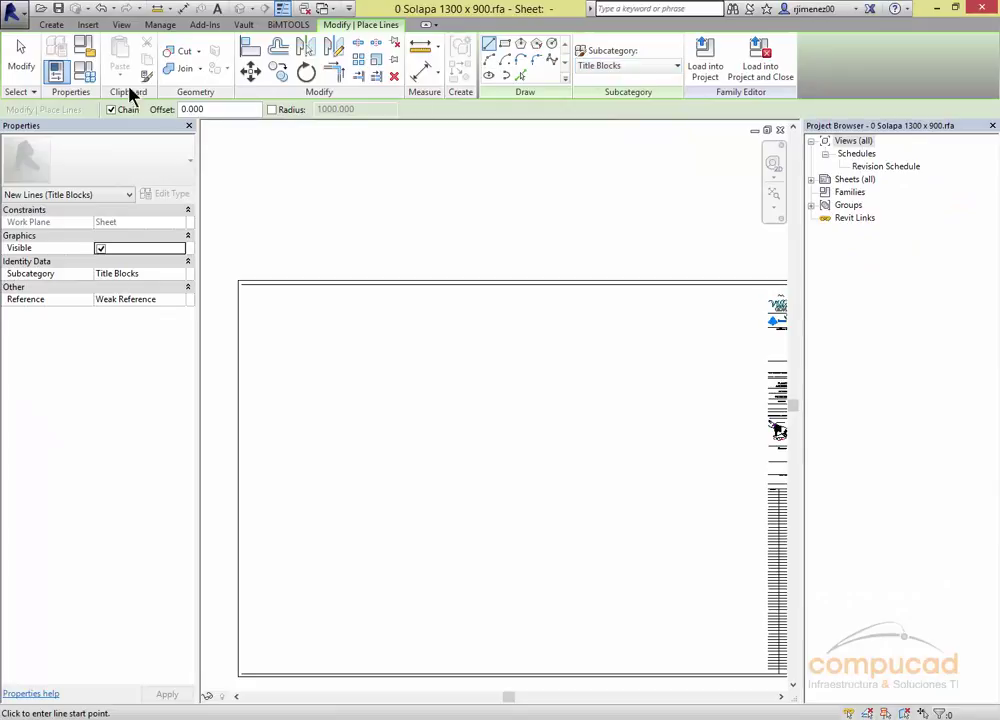
pyautogui.click(160, 25)
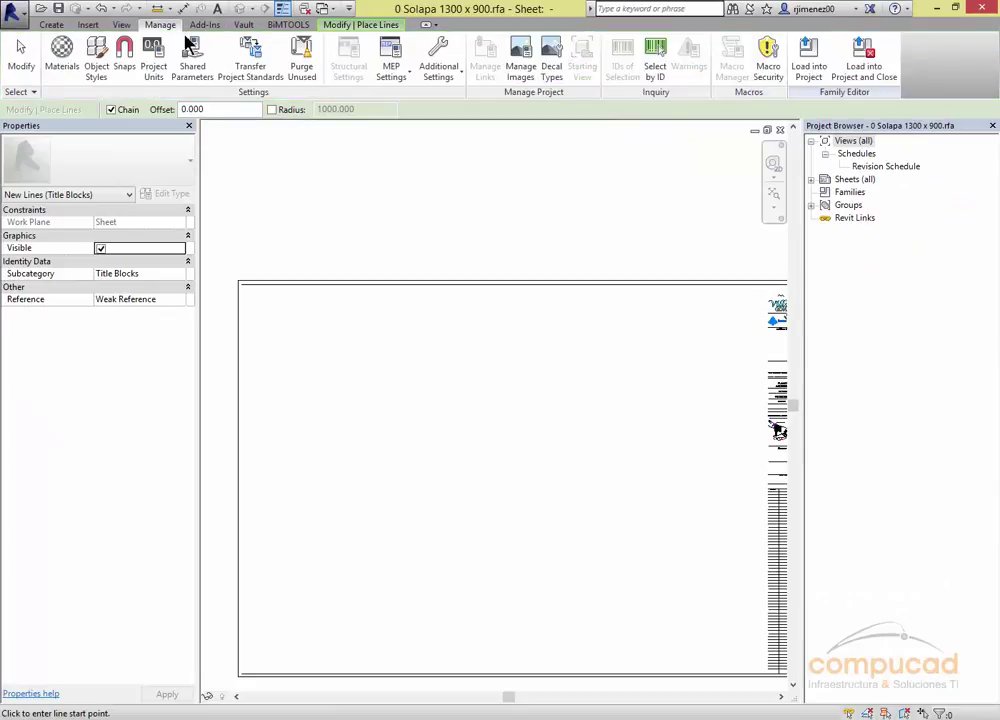
pyautogui.click(424, 78)
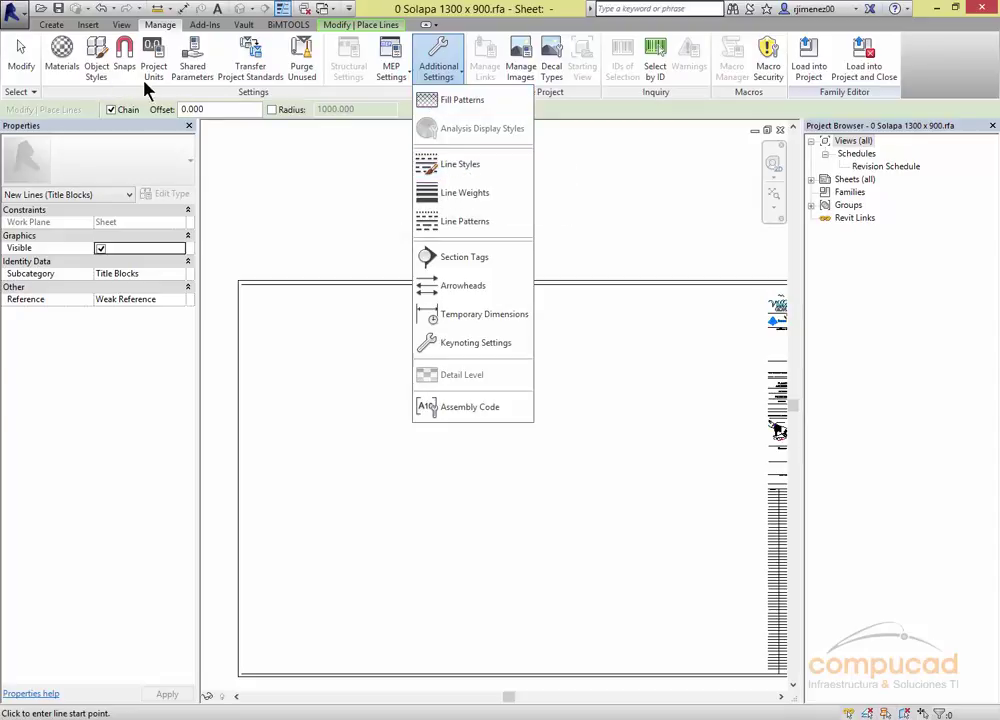
pyautogui.press('Escape')
pyautogui.press('Escape')
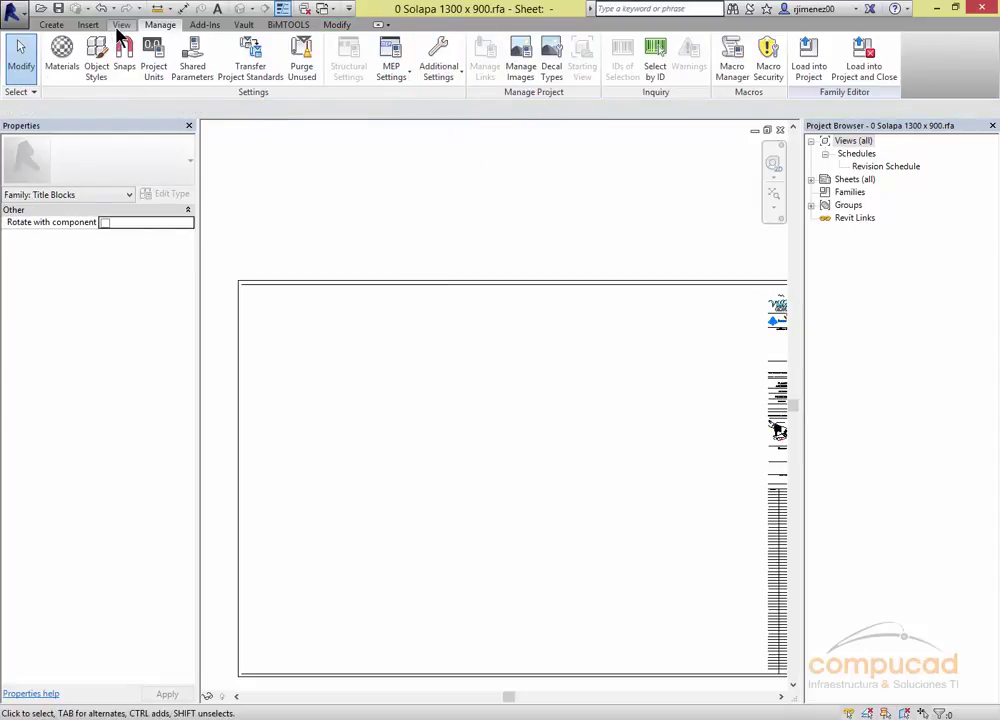
pyautogui.click(121, 24)
pyautogui.click(60, 62)
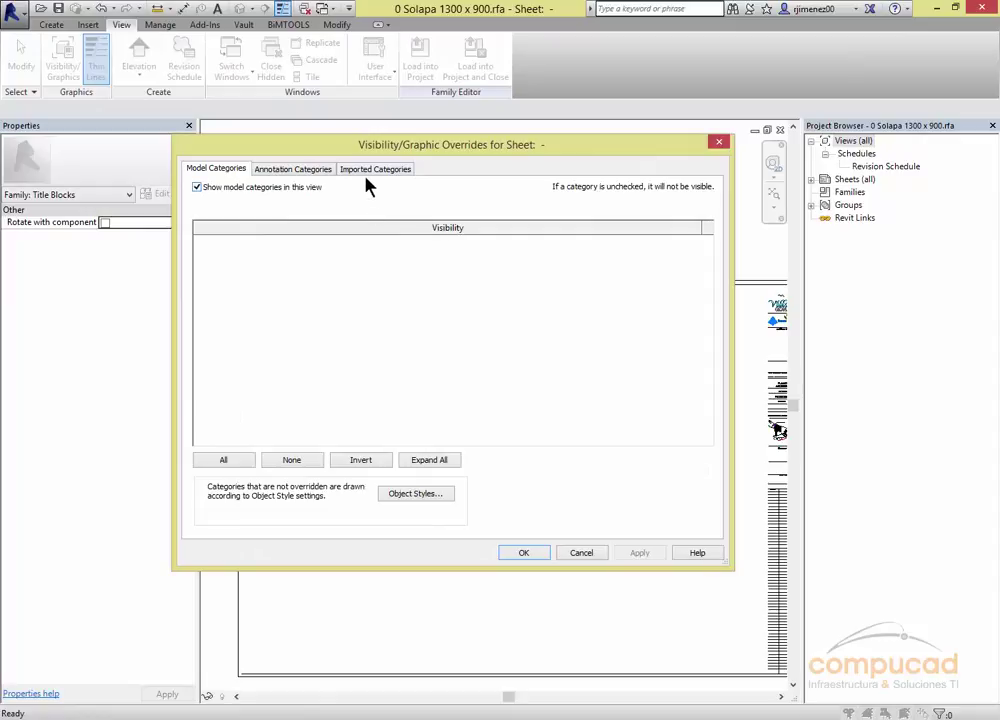
pyautogui.click(318, 168)
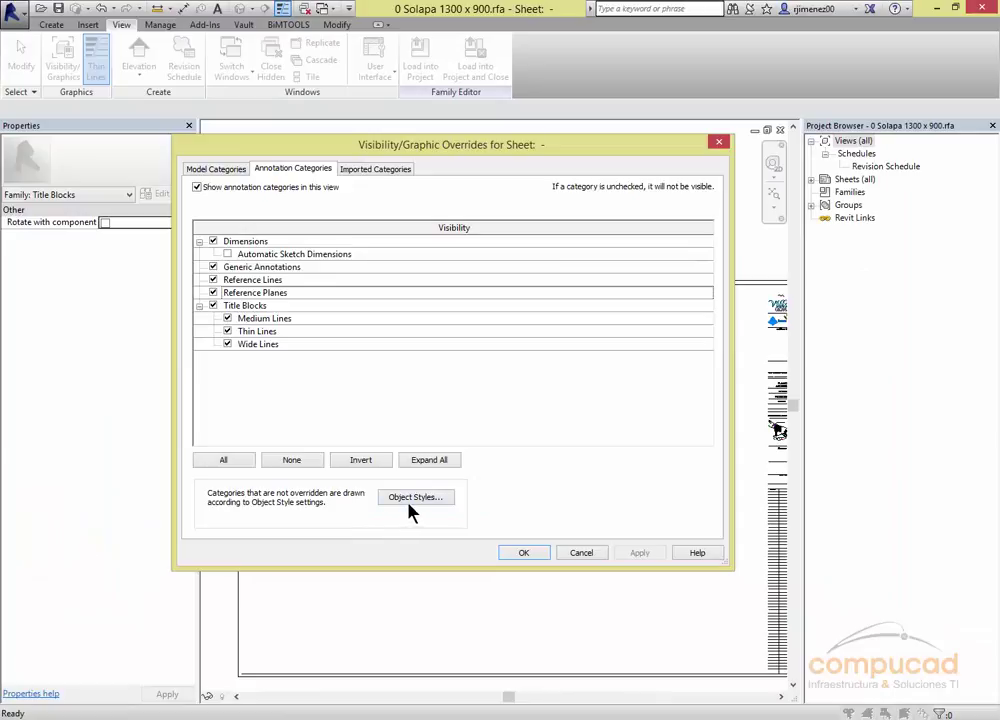
pyautogui.click(413, 498)
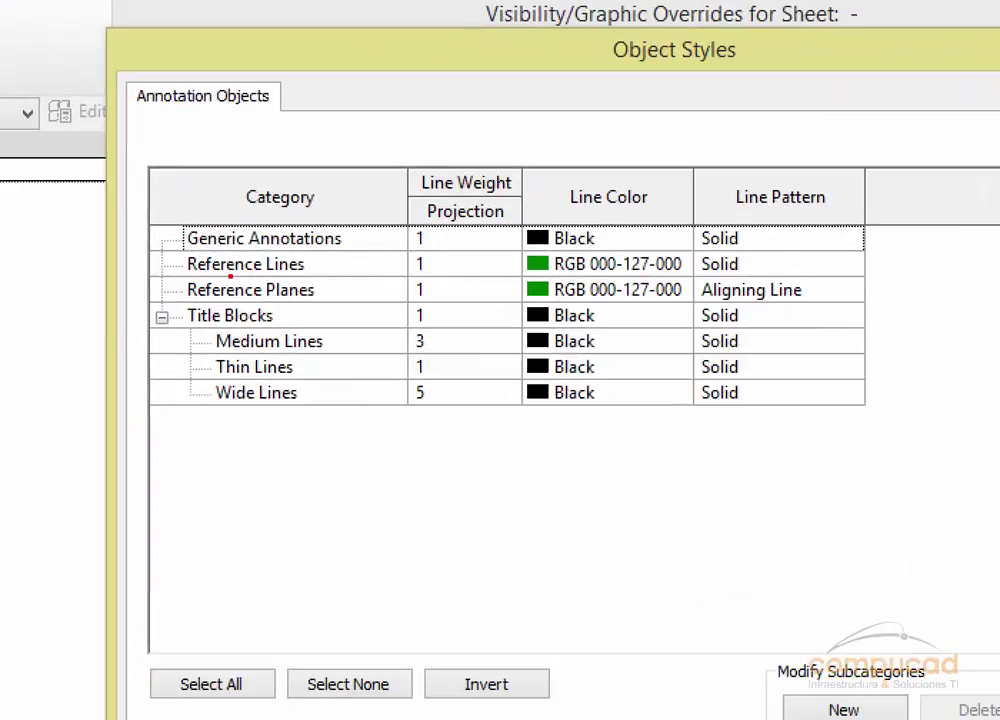
pyautogui.moveTo(189, 377); pyautogui.dragTo(447, 416)
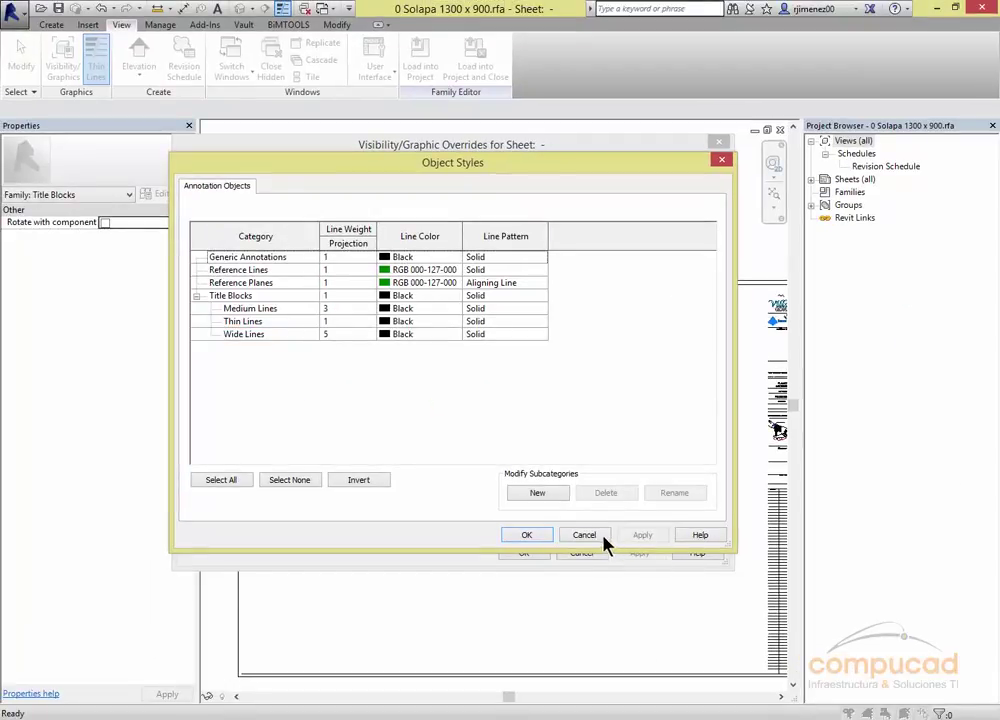
pyautogui.click(598, 537)
# - Draw a short horizontal line in the Thin Lines subcategory
pyautogui.click(576, 553)
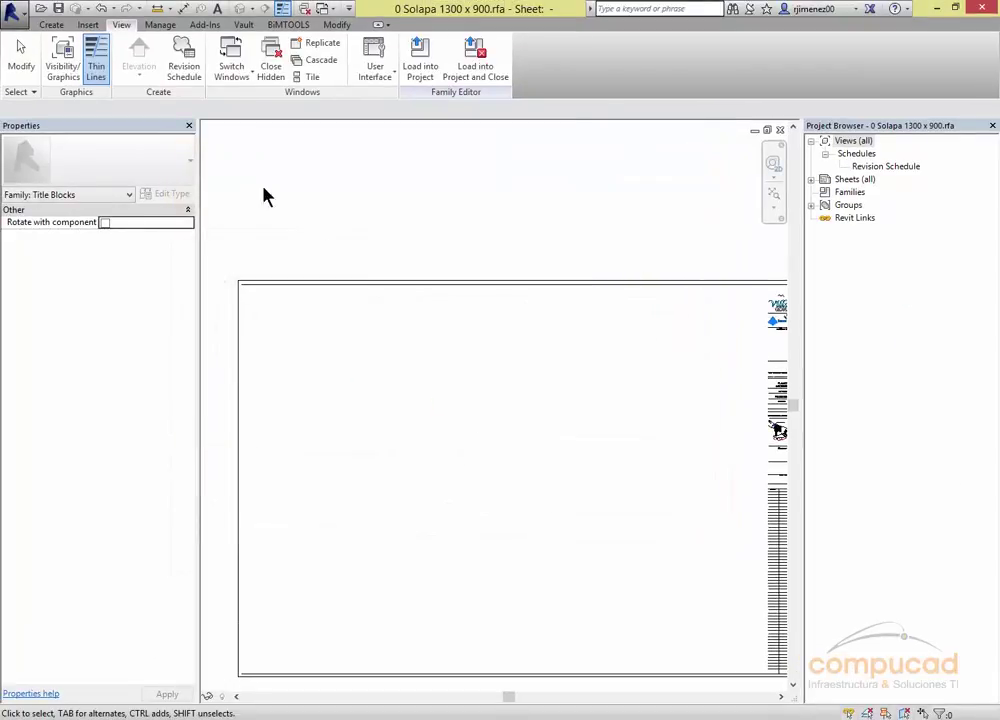
pyautogui.click(51, 24)
pyautogui.click(116, 55)
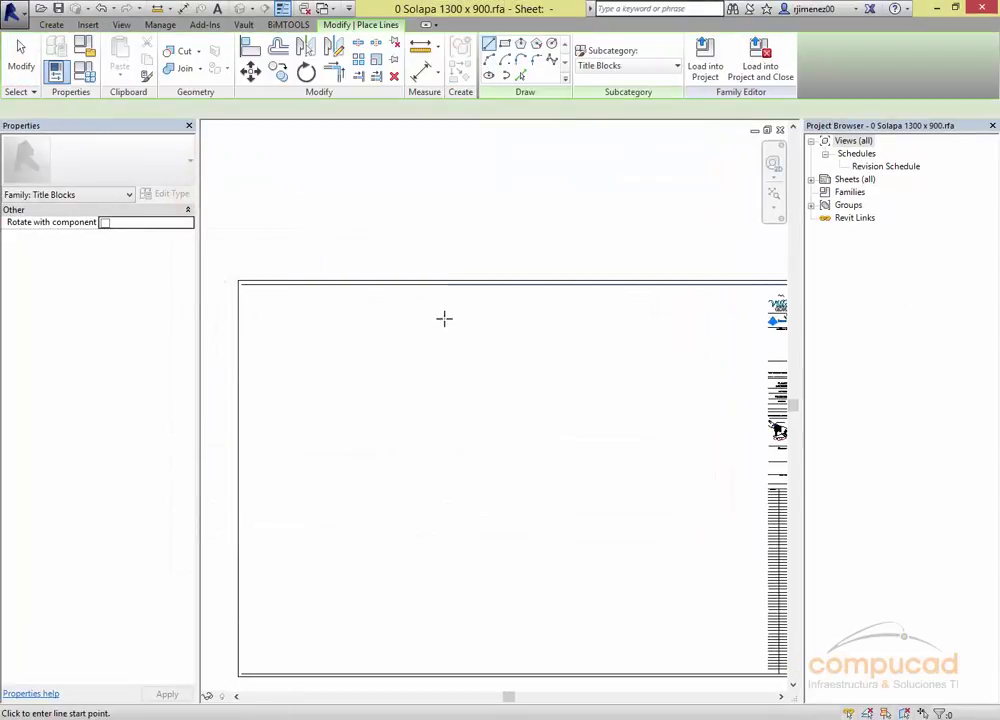
pyautogui.click(605, 66)
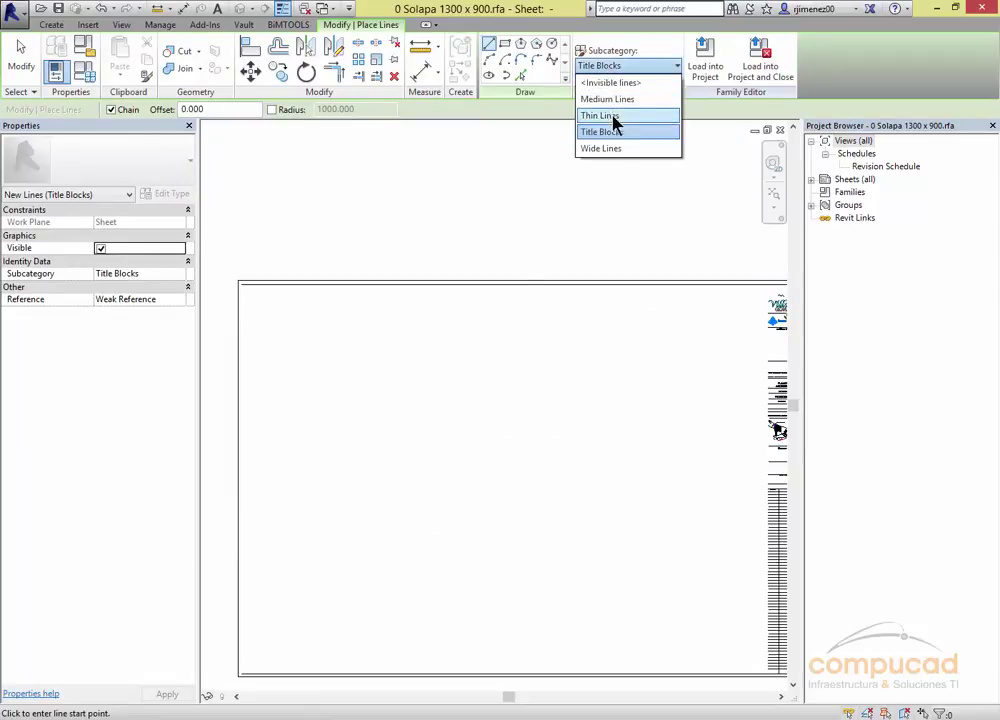
pyautogui.click(614, 116)
pyautogui.click(384, 368)
pyautogui.click(445, 368)
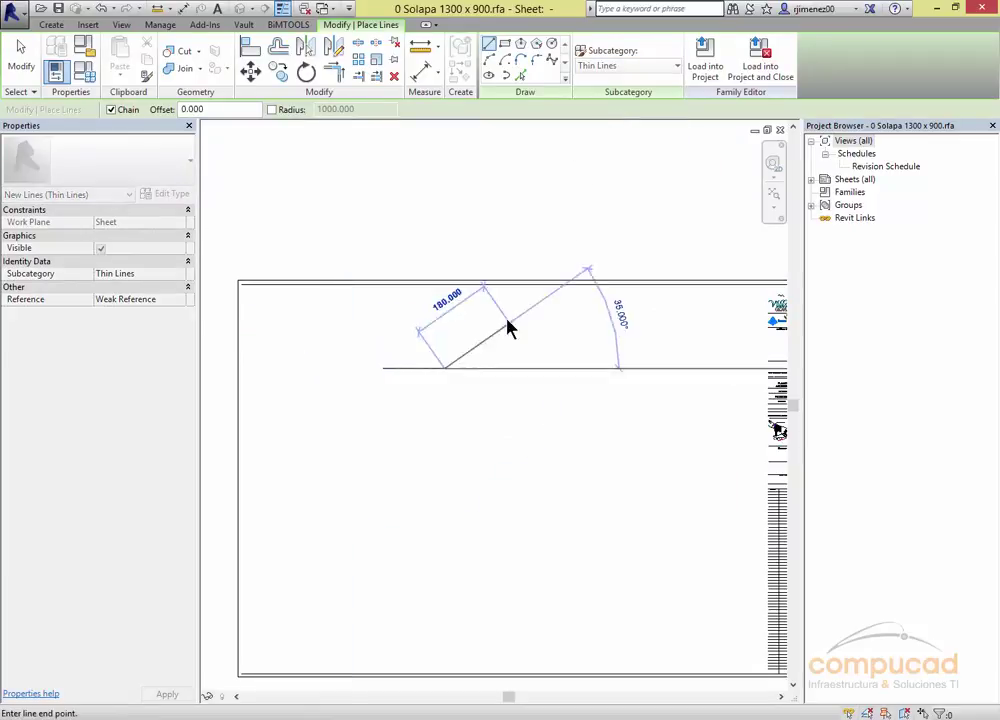
pyautogui.press('Escape')
# - Draw a horizontal Wide Lines line below the thin one
pyautogui.click(628, 66)
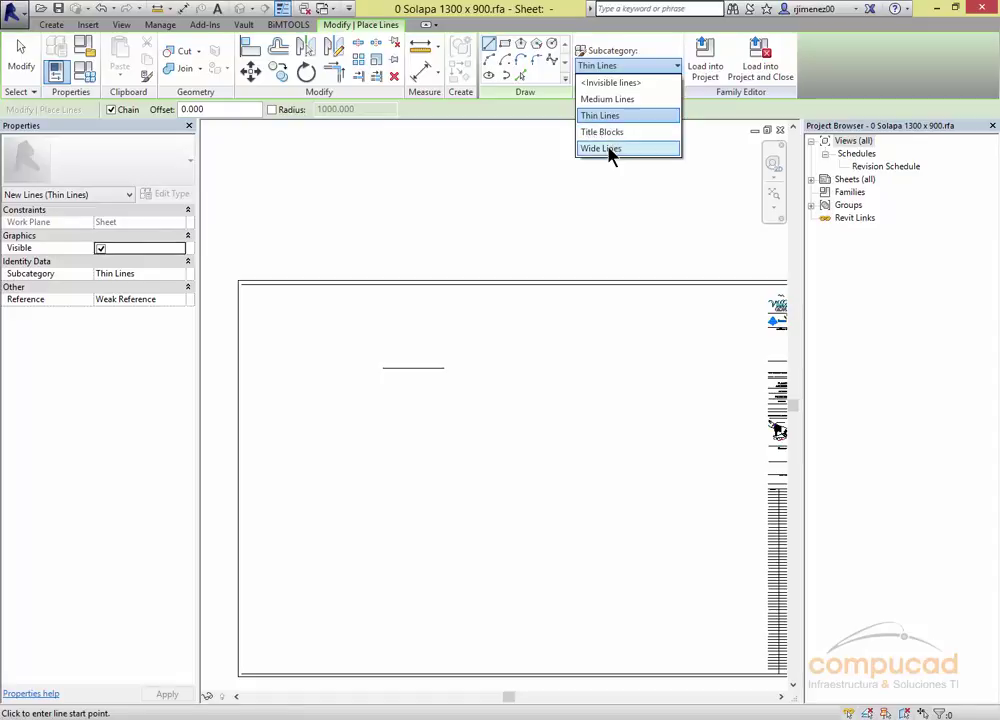
pyautogui.click(606, 148)
pyautogui.click(383, 403)
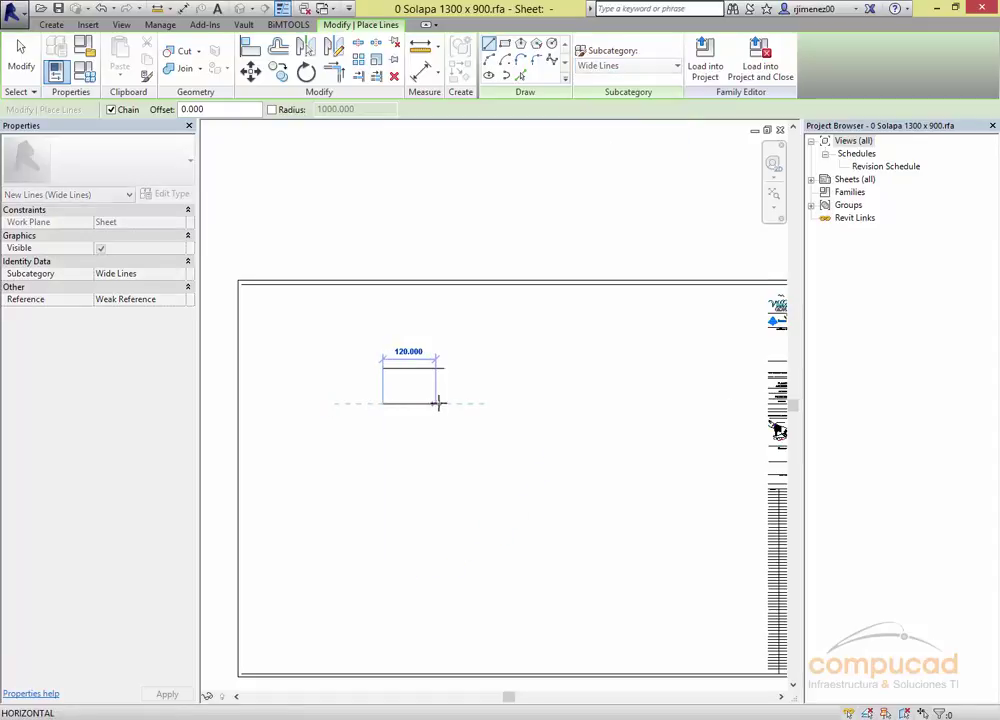
pyautogui.click(462, 403)
pyautogui.press('Escape')
pyautogui.press('Escape')
# - Draw a horizontal Medium Lines line between the thin and wide lines
pyautogui.click(670, 66)
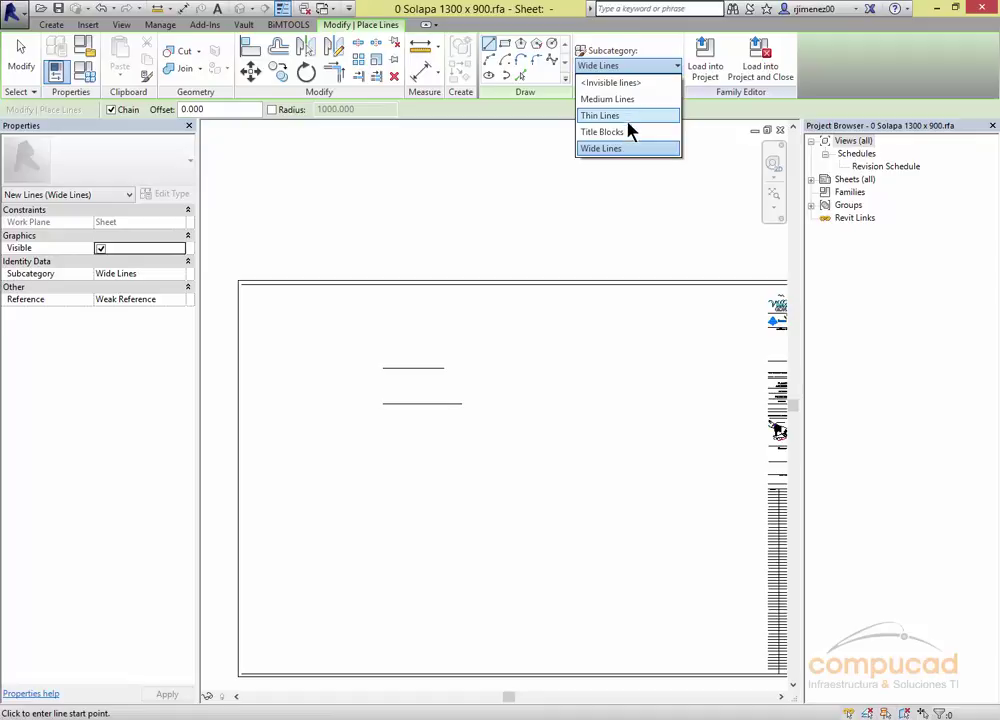
pyautogui.click(624, 100)
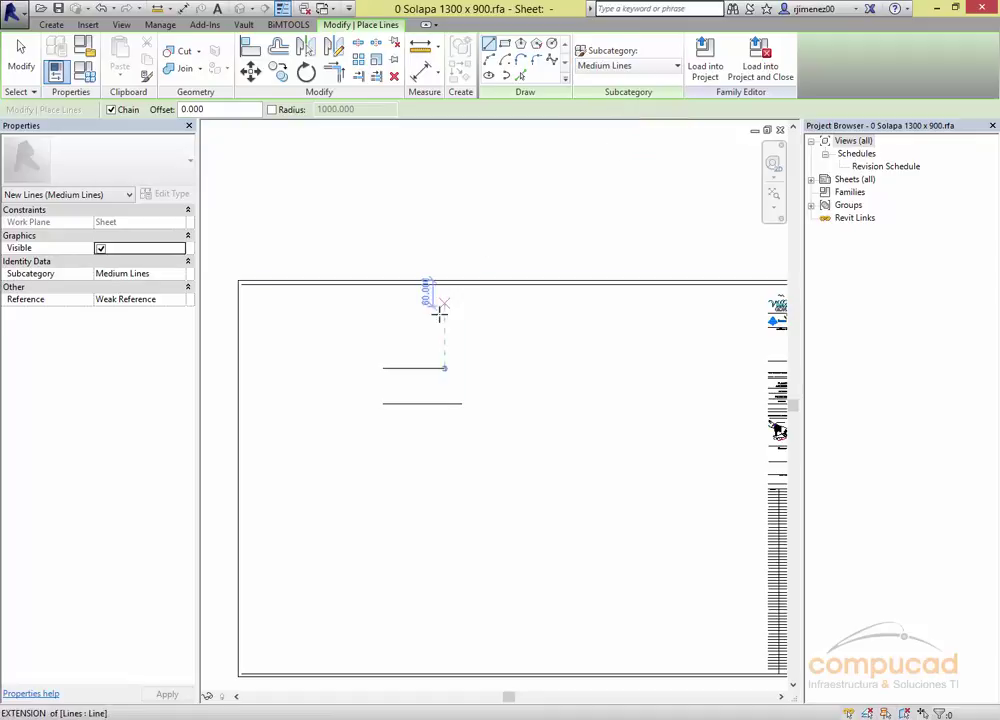
pyautogui.click(383, 385)
pyautogui.click(462, 385)
pyautogui.press('Escape')
pyautogui.press('Escape')
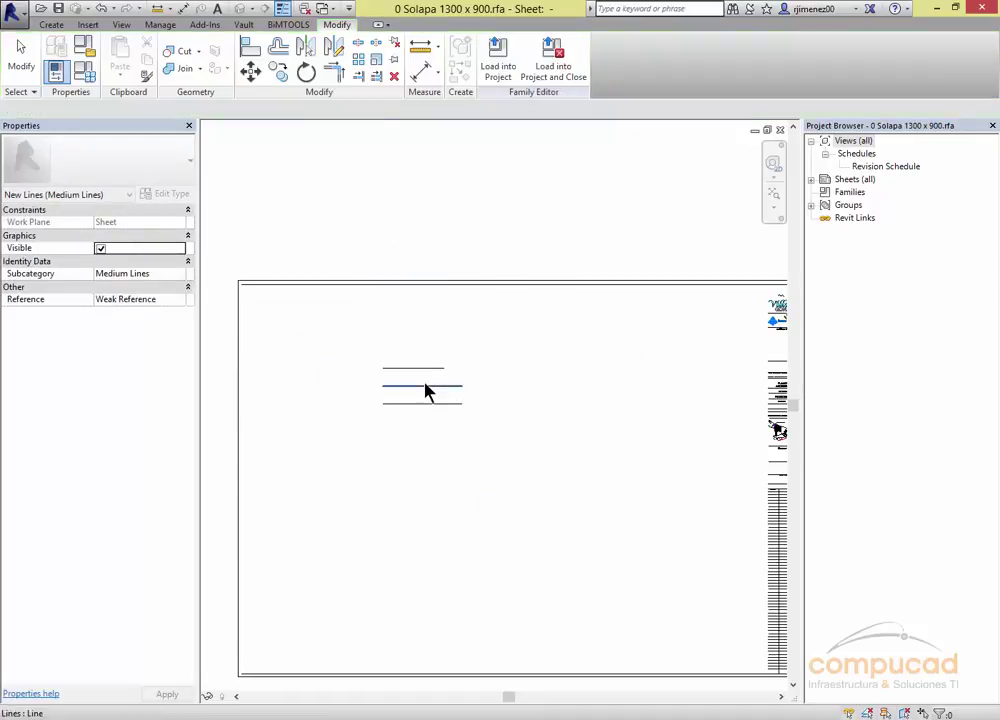
pyautogui.scroll(3, 420, 388)
pyautogui.scroll(2, 330, 341)
pyautogui.scroll(-1, 330, 341)
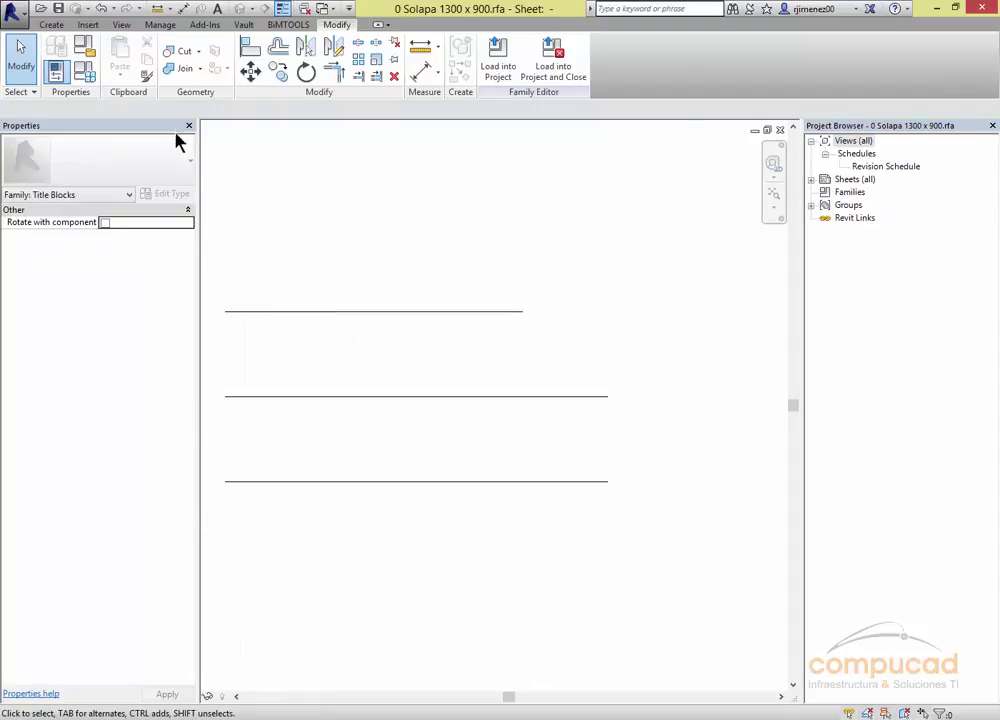
# - Turn off Thin Lines on the View tab and centre the three sample lines
pyautogui.click(122, 25)
pyautogui.click(97, 68)
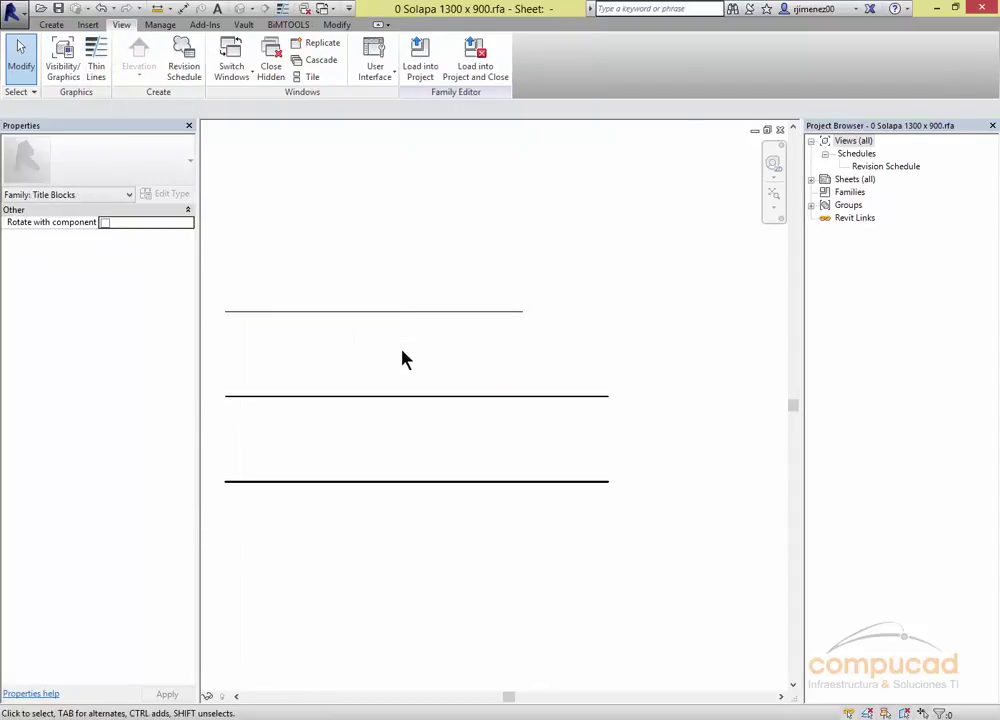
pyautogui.moveTo(420, 368); pyautogui.dragTo(490, 380, button='middle')
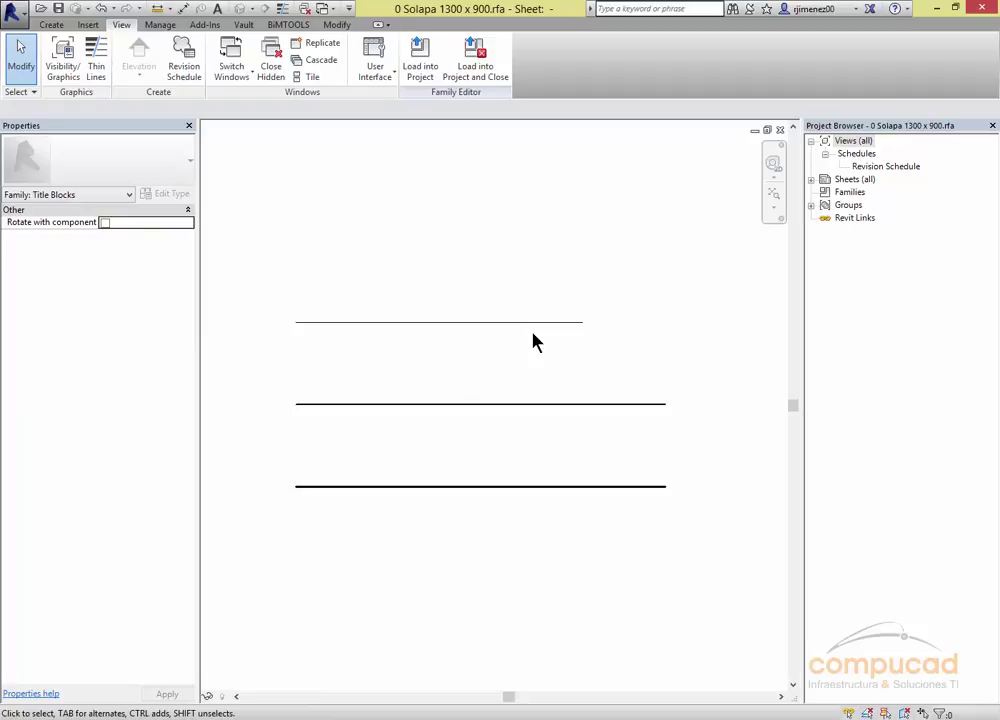